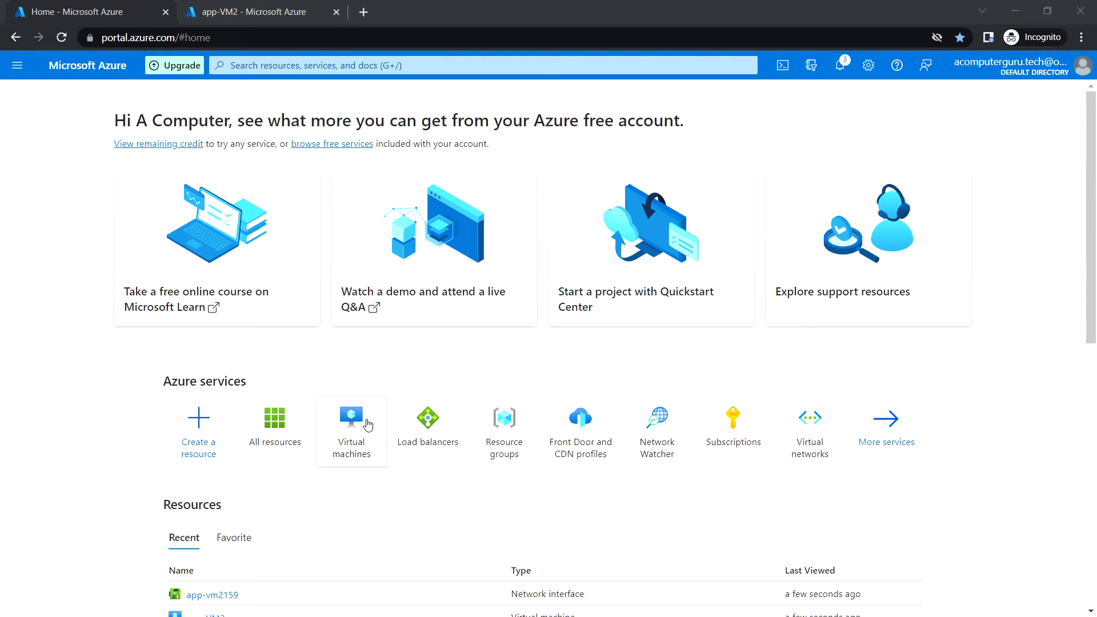
Review the inbound port rules in the networking settings of the virtual machines app-VM1 and app-VM2
left_click(357, 420)
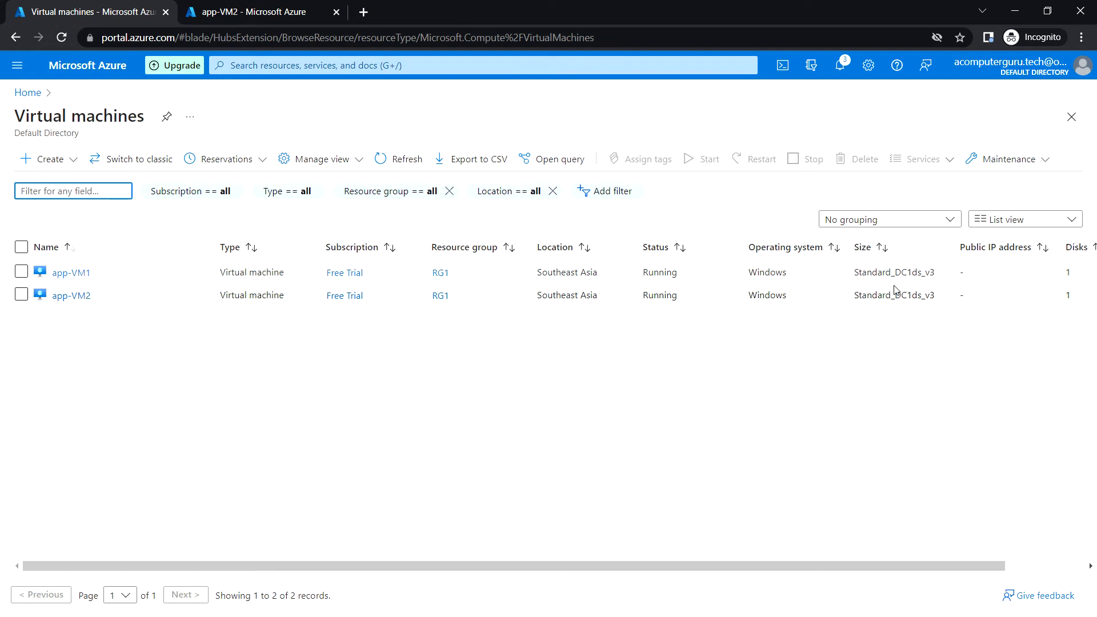
left_click(86, 273)
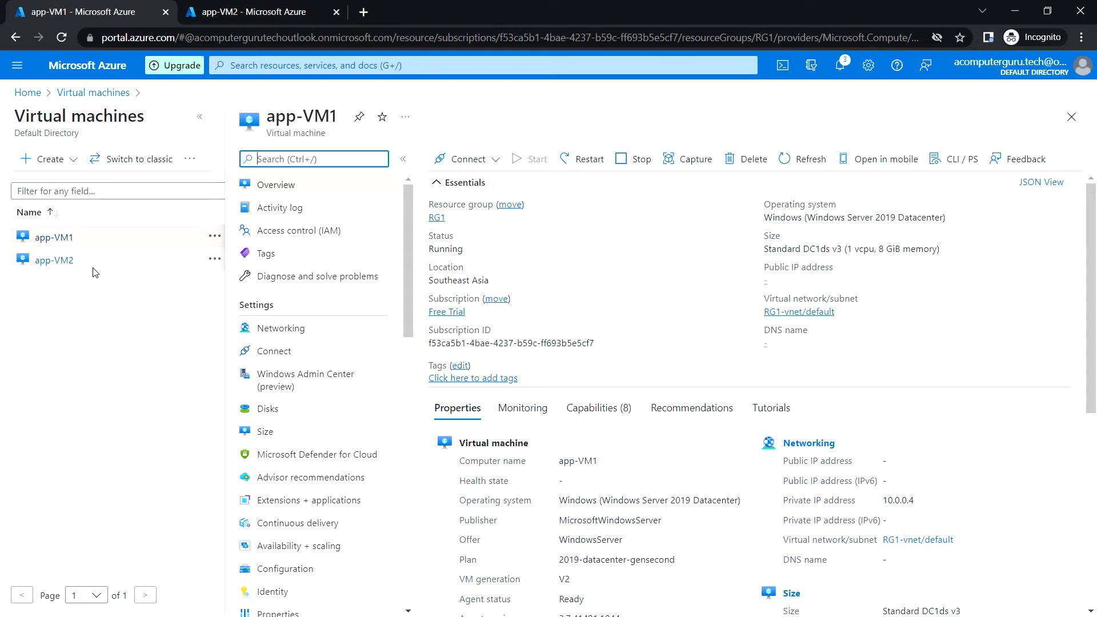
left_click(309, 328)
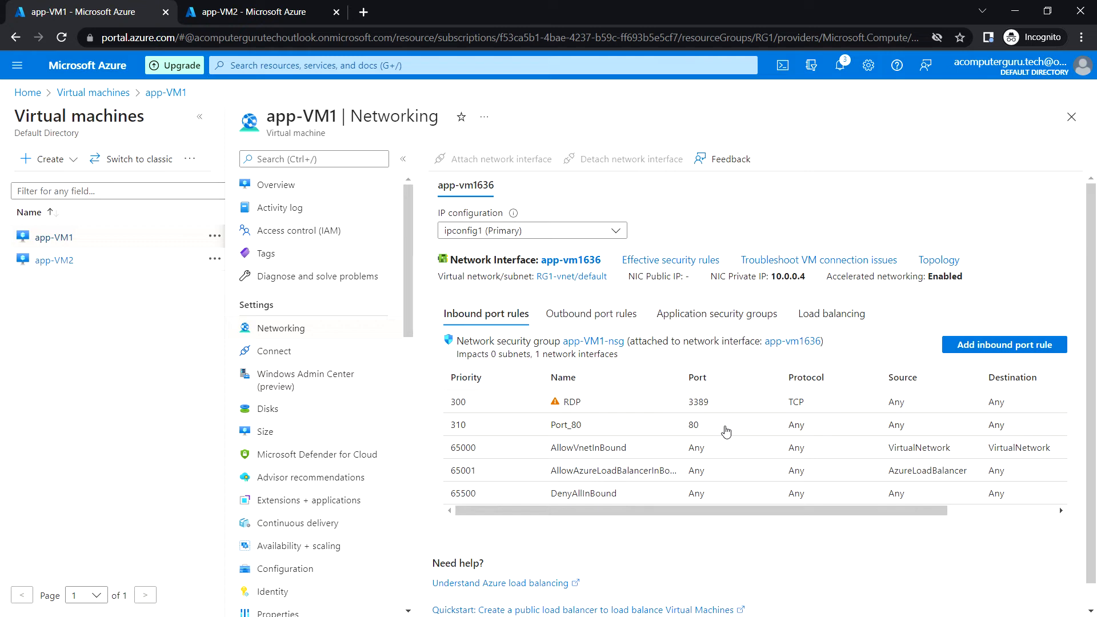
left_click(63, 262)
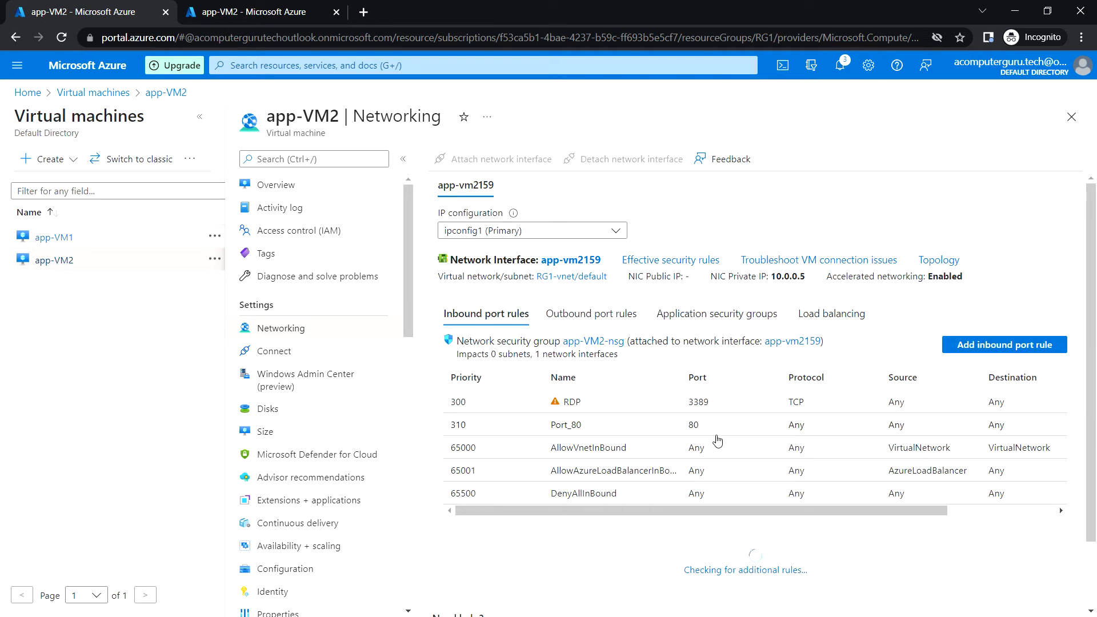
Check the public IP address settings of ipconfig1 on app-VM1's network interface, app-vm1636
left_click(56, 239)
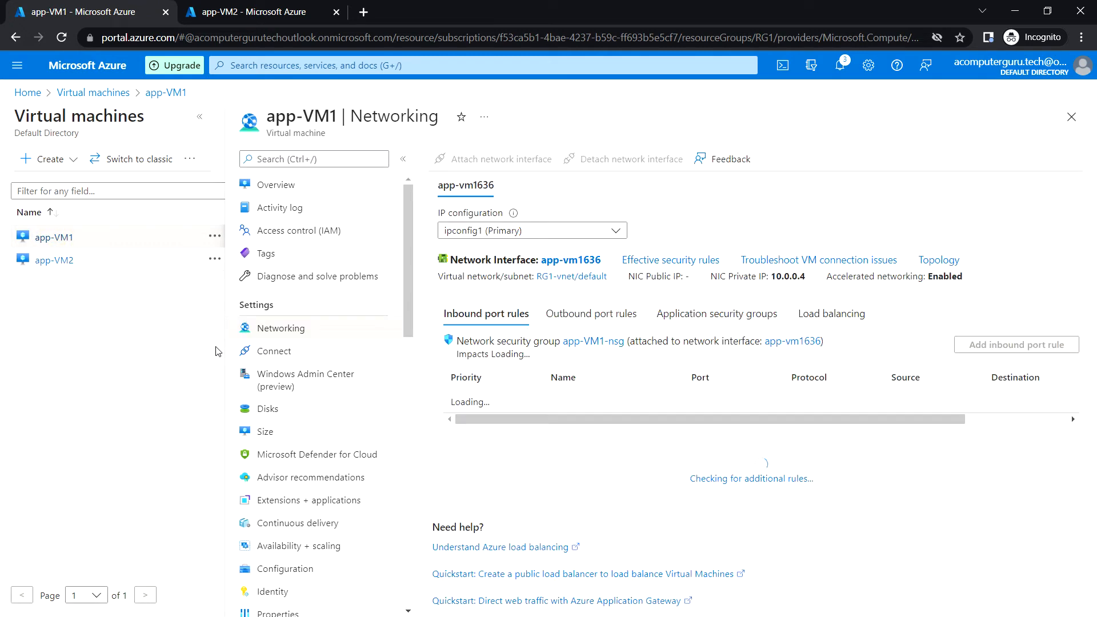
left_click(573, 263)
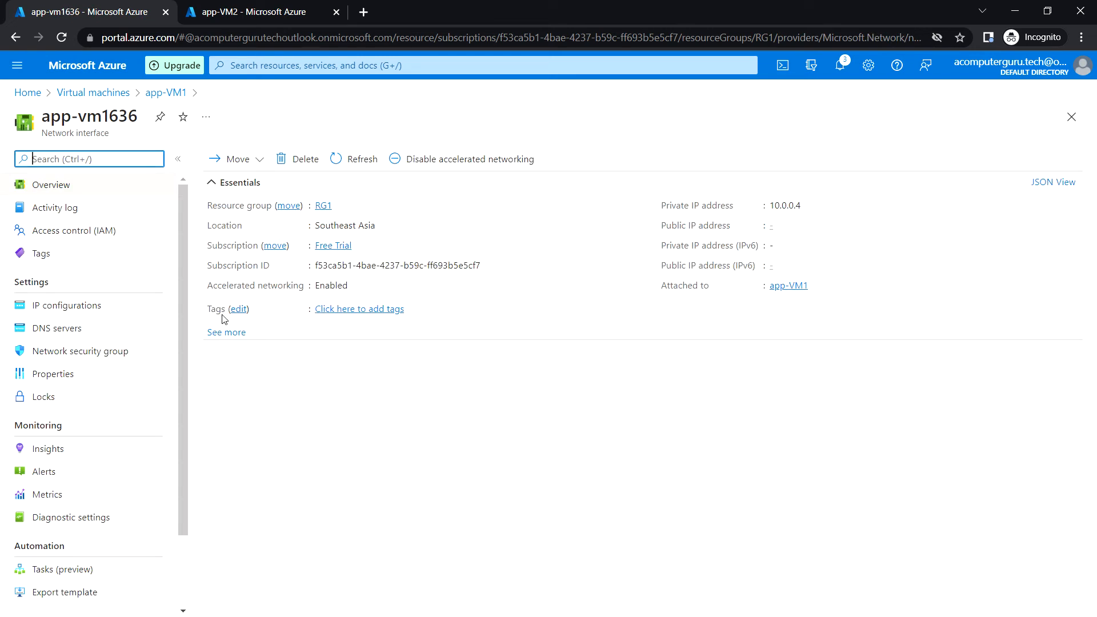
left_click(72, 311)
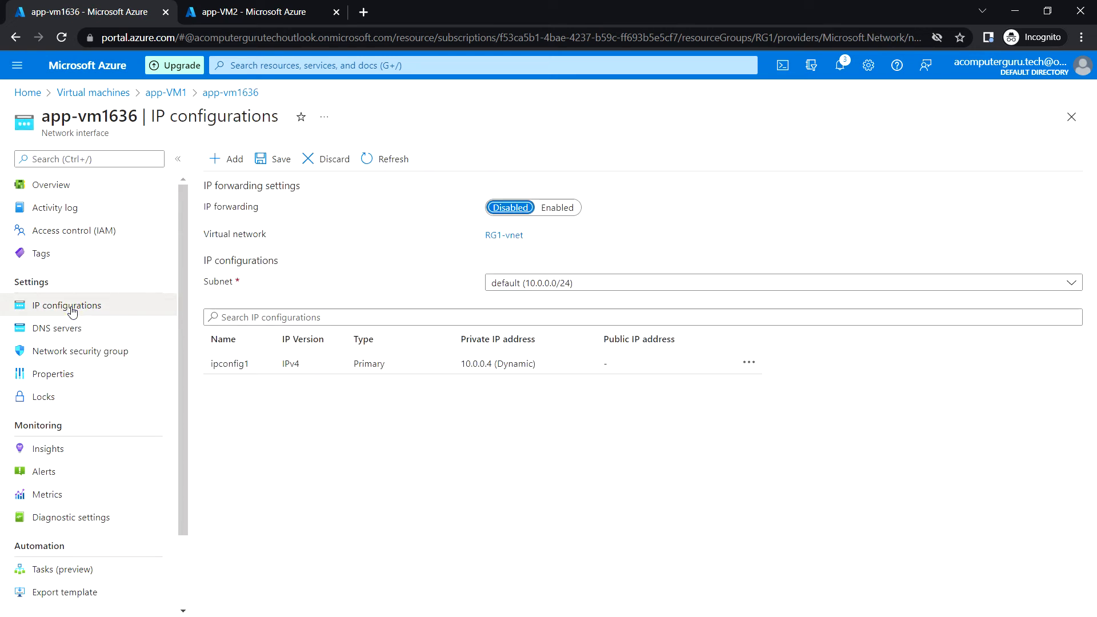
left_click(245, 369)
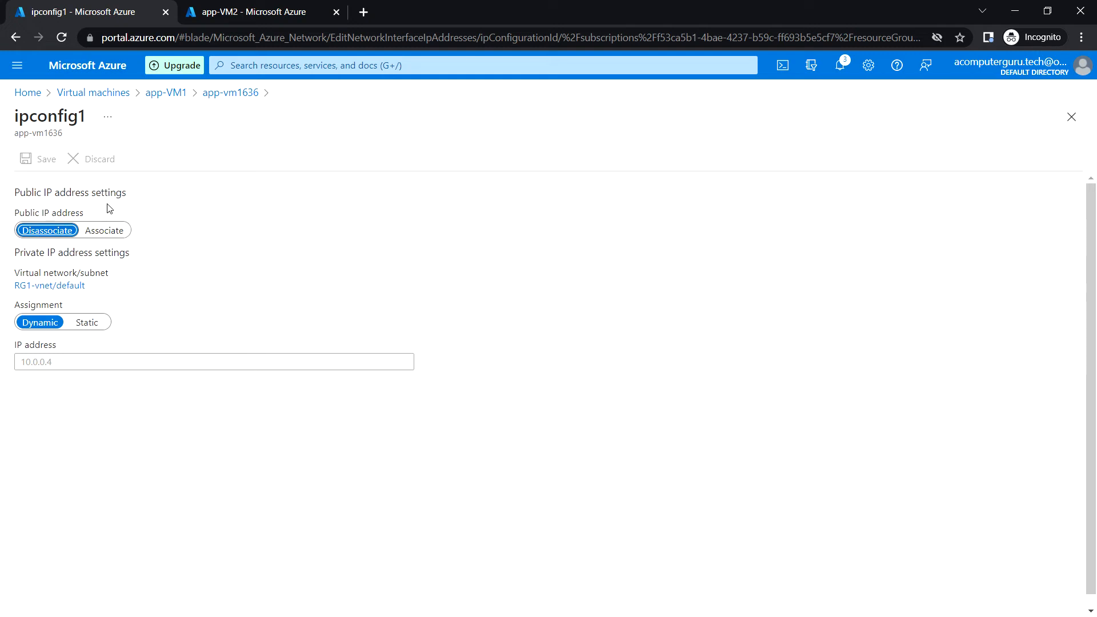
Check the public IP address settings of ipconfig1 on app-VM2's network interface, app-vm2159
left_click(171, 95)
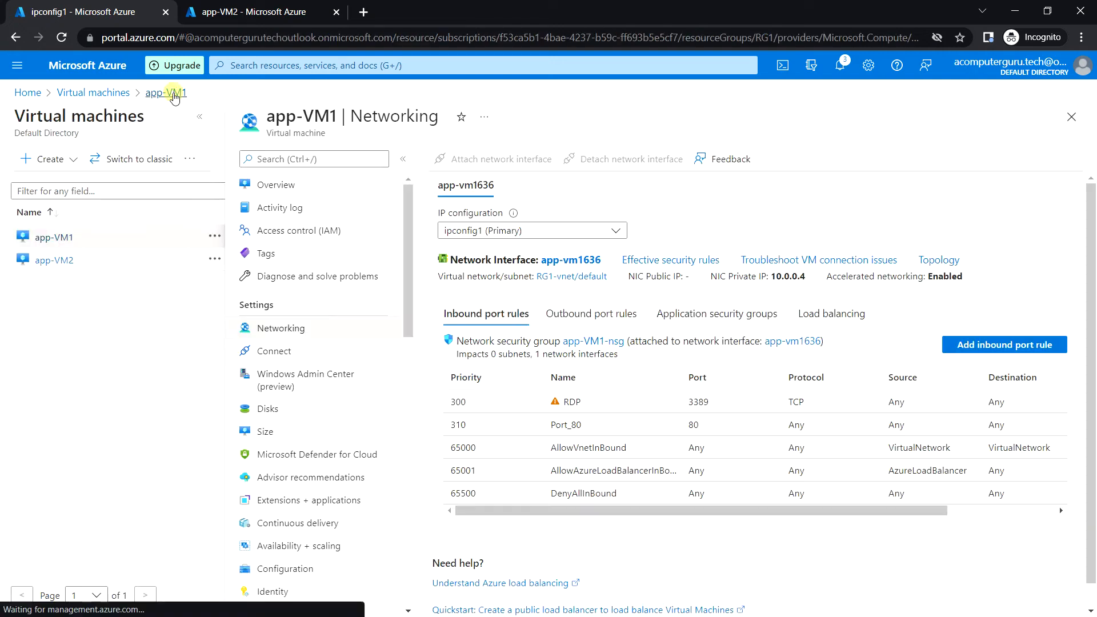
left_click(67, 266)
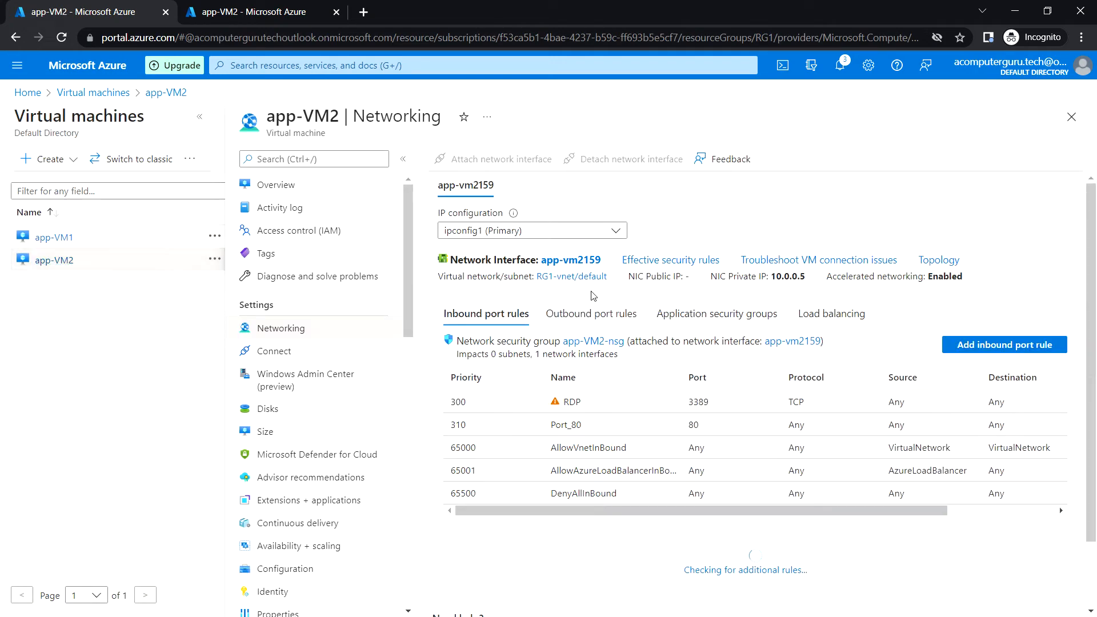
left_click(564, 261)
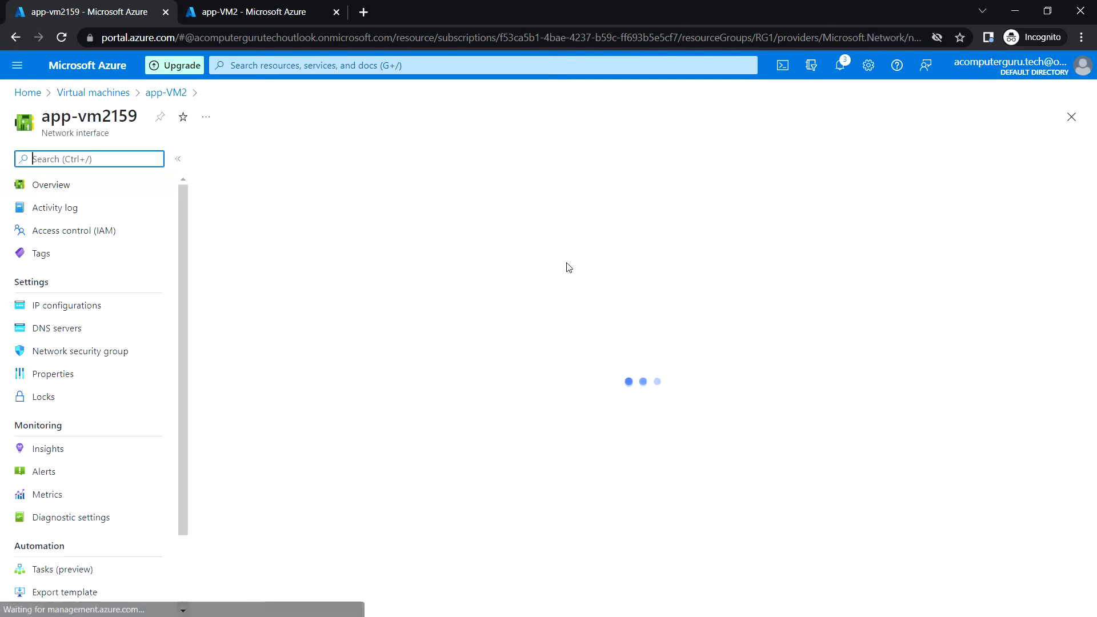
left_click(109, 314)
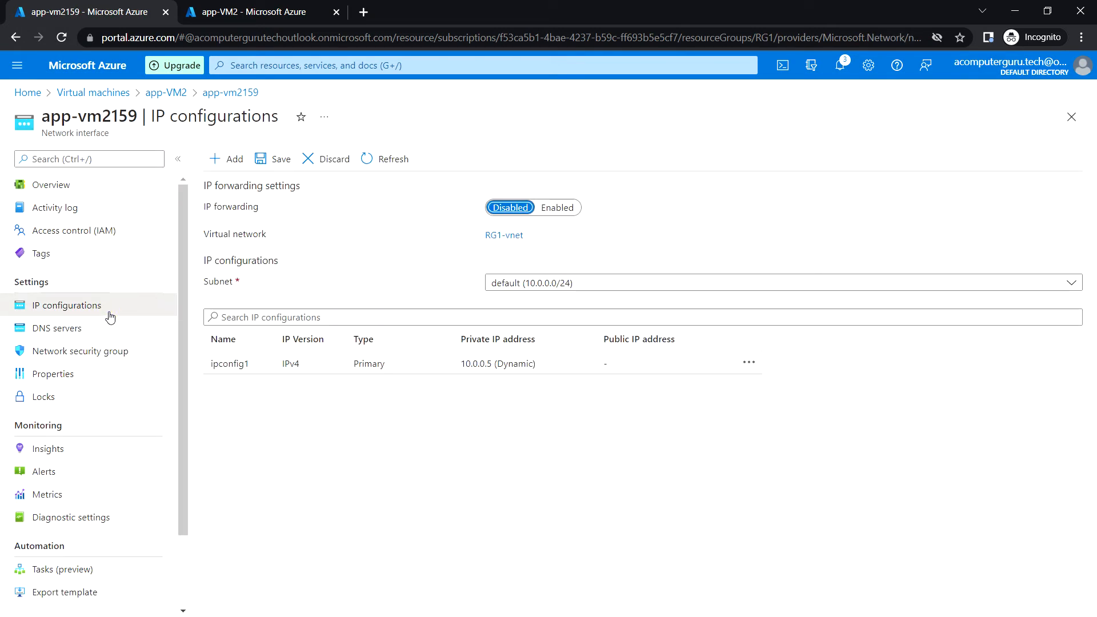
left_click(75, 185)
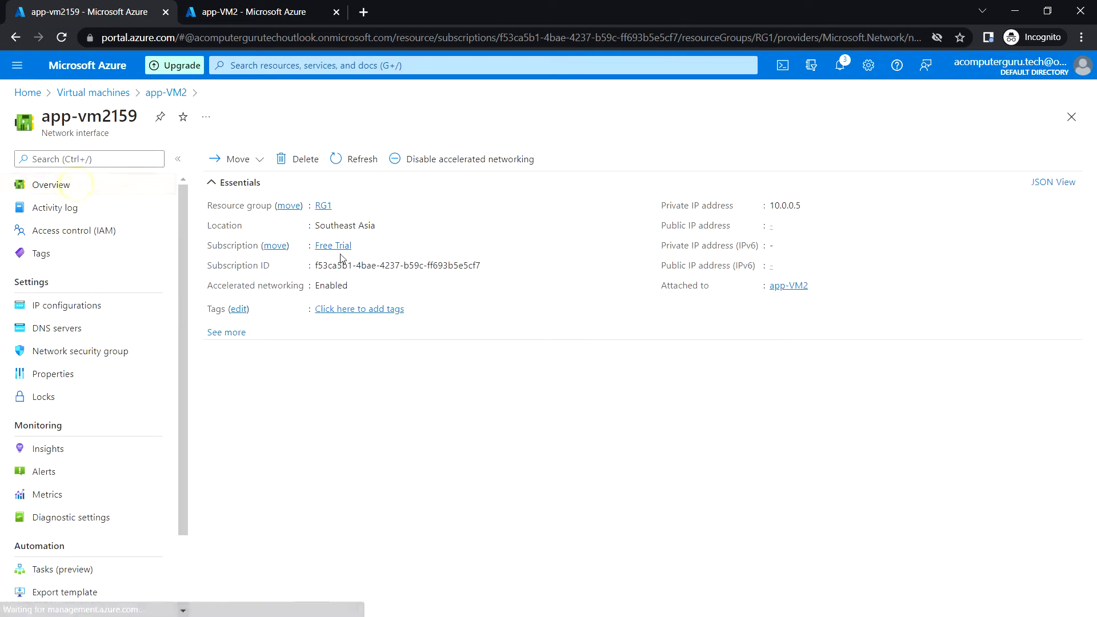
left_click(73, 309)
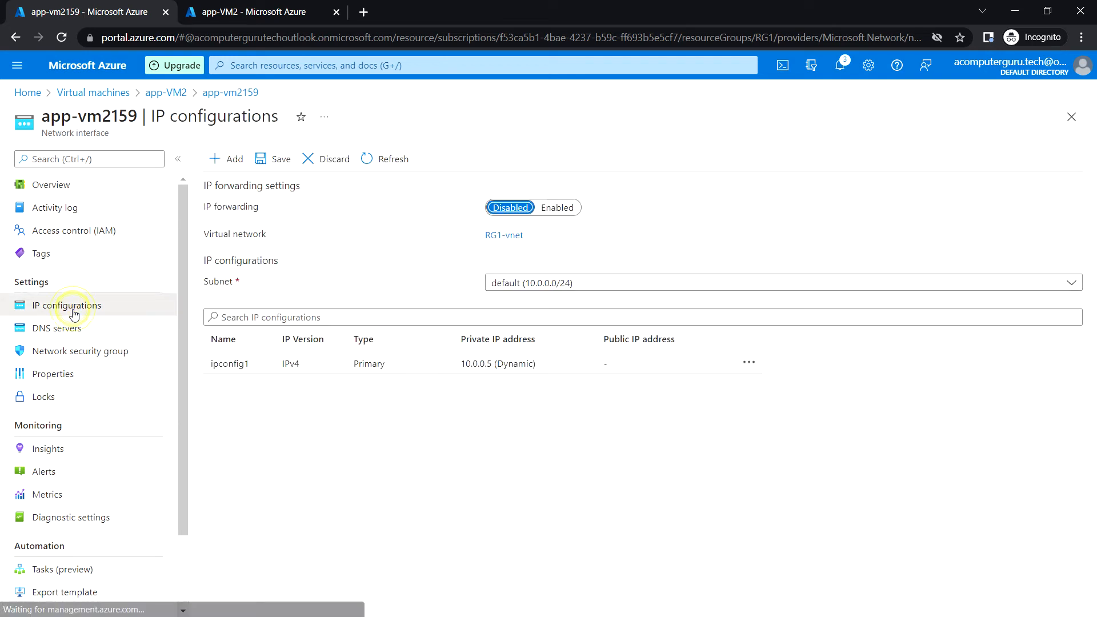
left_click(249, 372)
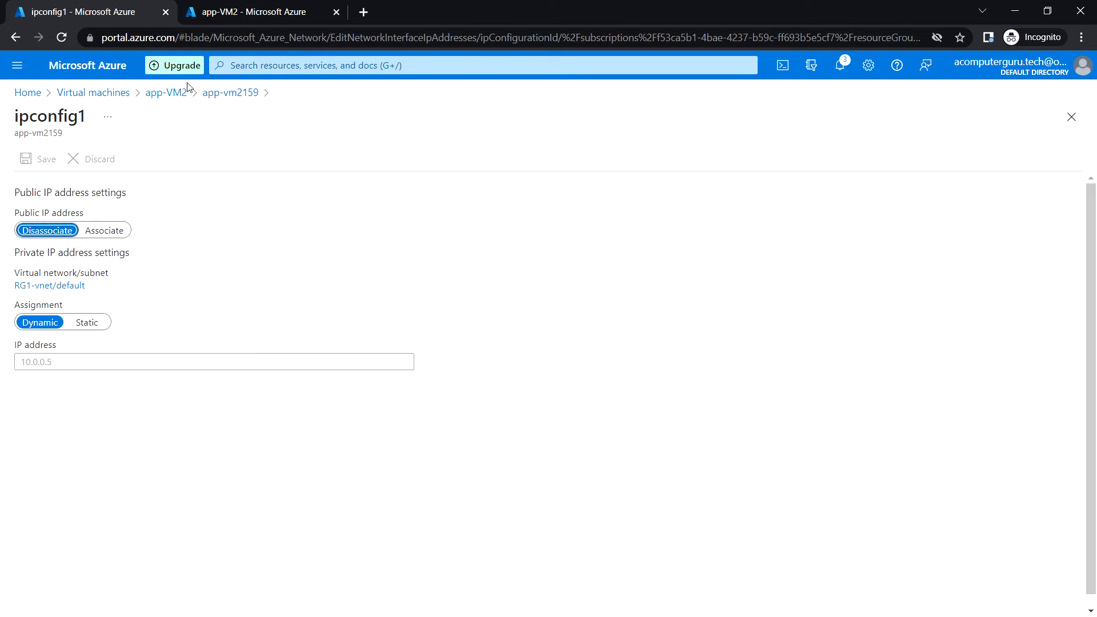
Return to the portal home page, search for "load" and open the Load balancers service
left_click(119, 95)
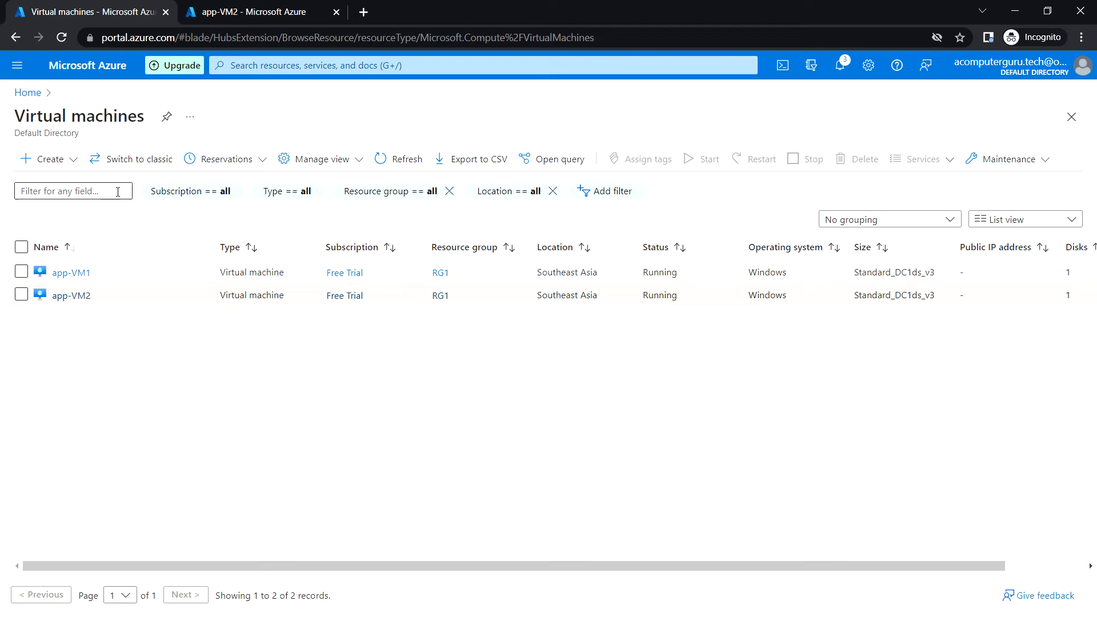
left_click(88, 68)
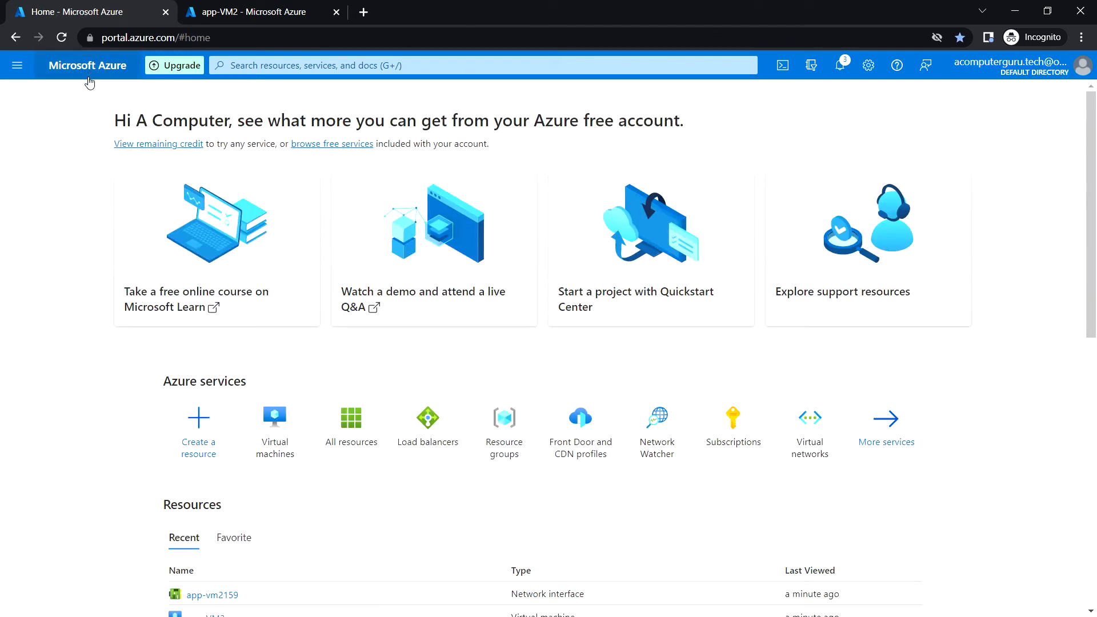
left_click(253, 70)
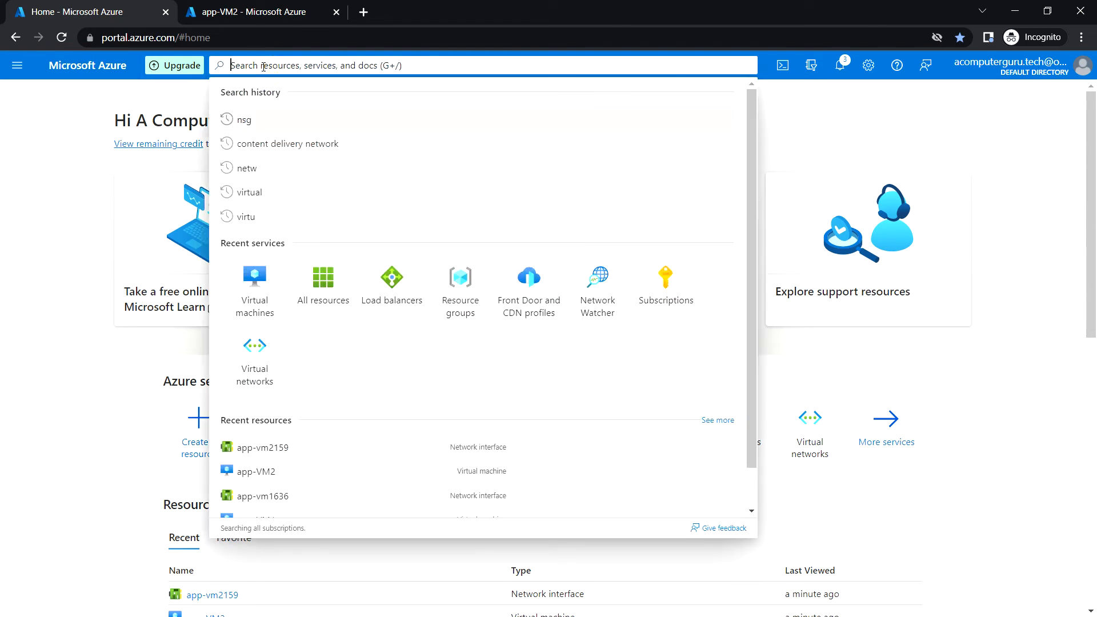
type("load")
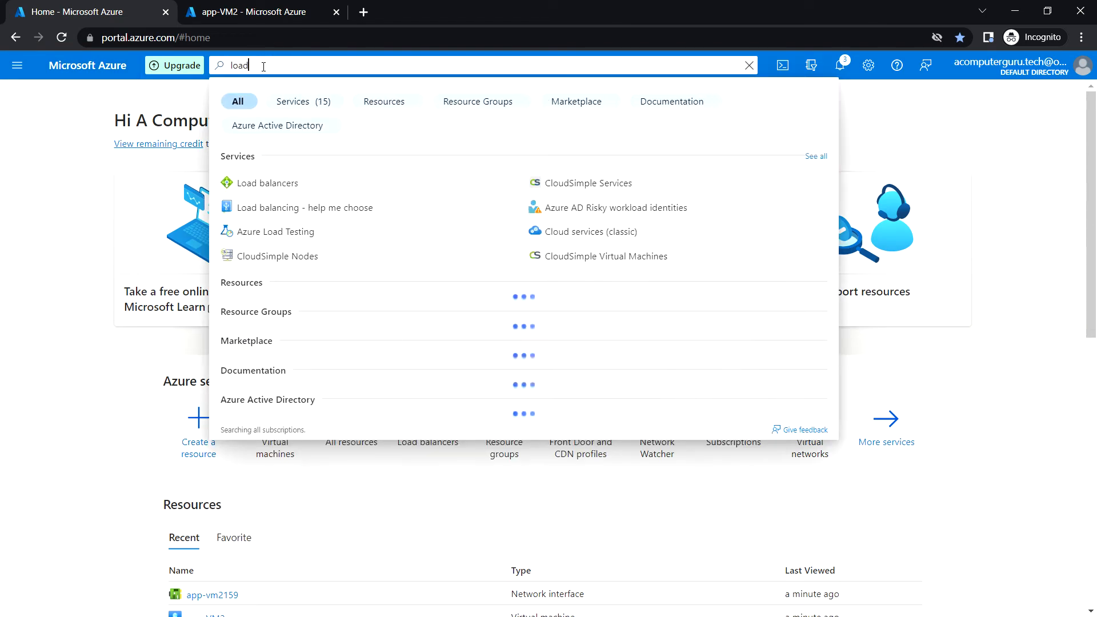
left_click(277, 185)
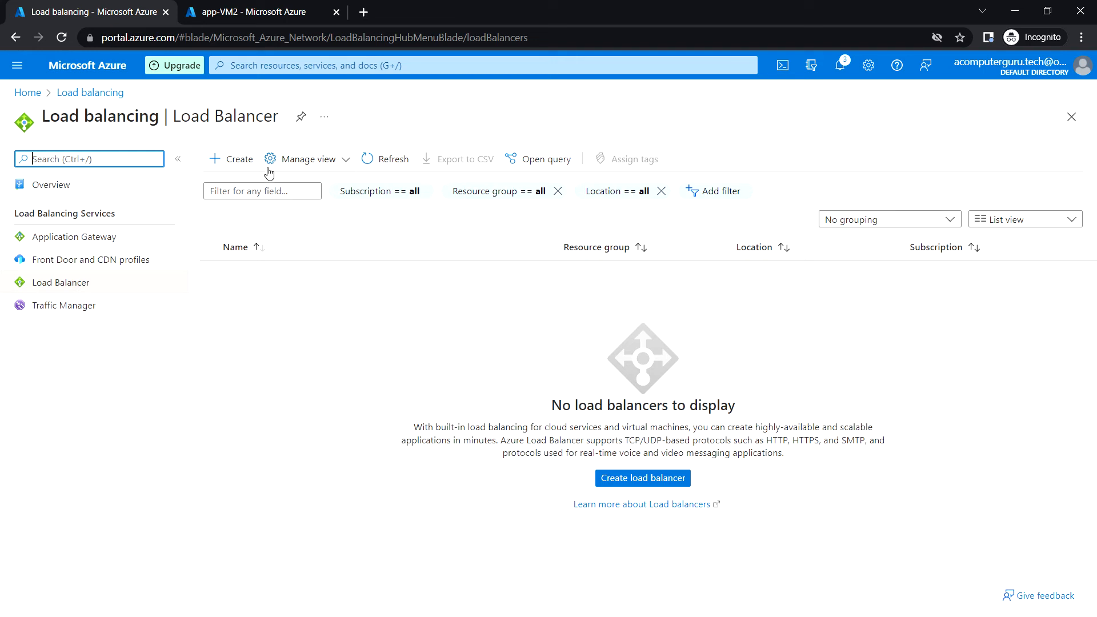
Start a new load balancer in resource group RG1, name it LB-App, and proceed to the frontend IP configuration
left_click(234, 160)
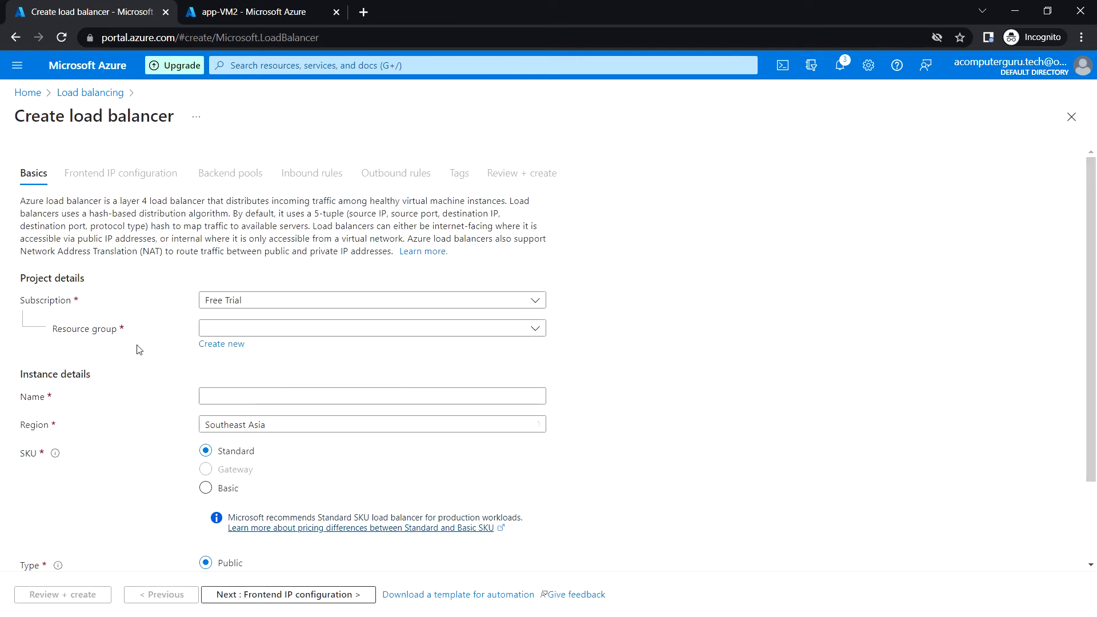
left_click(290, 331)
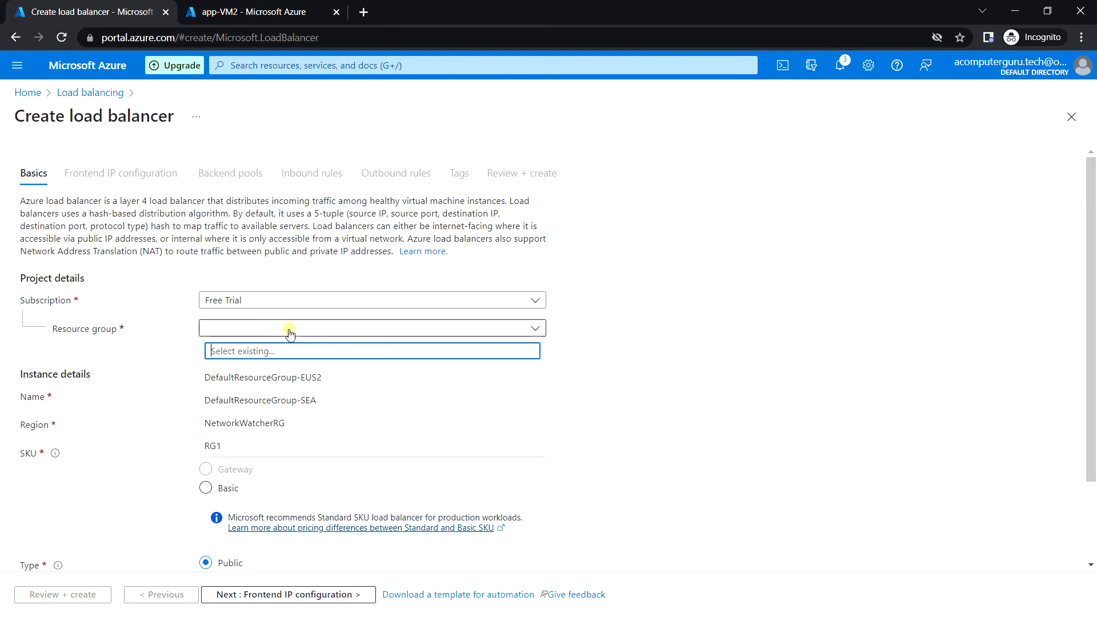
left_click(260, 446)
left_click(238, 399)
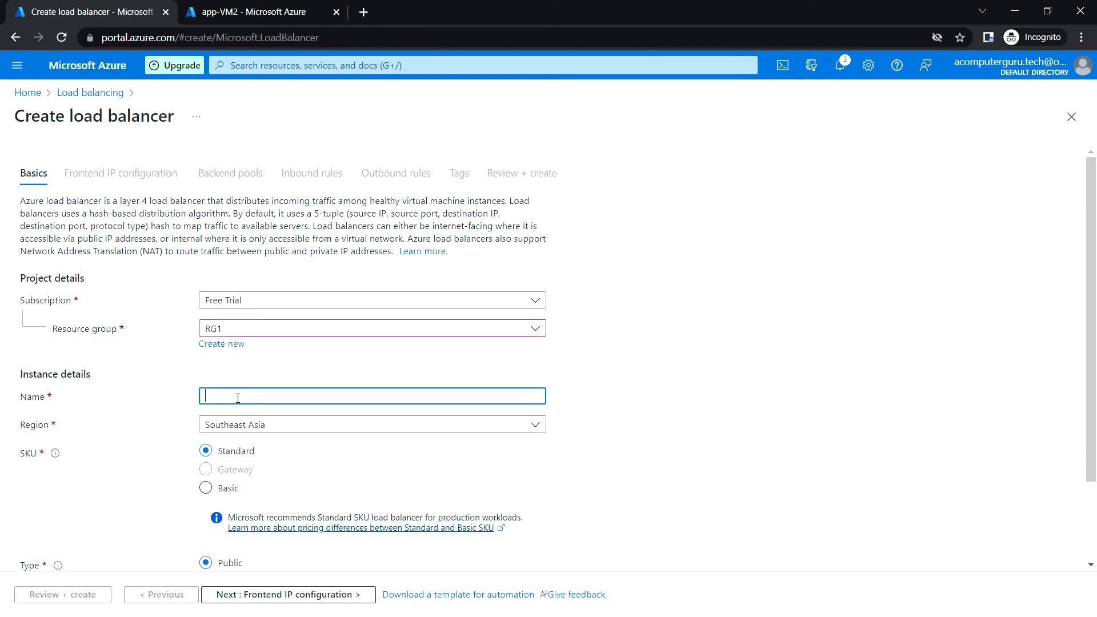
type("LB")
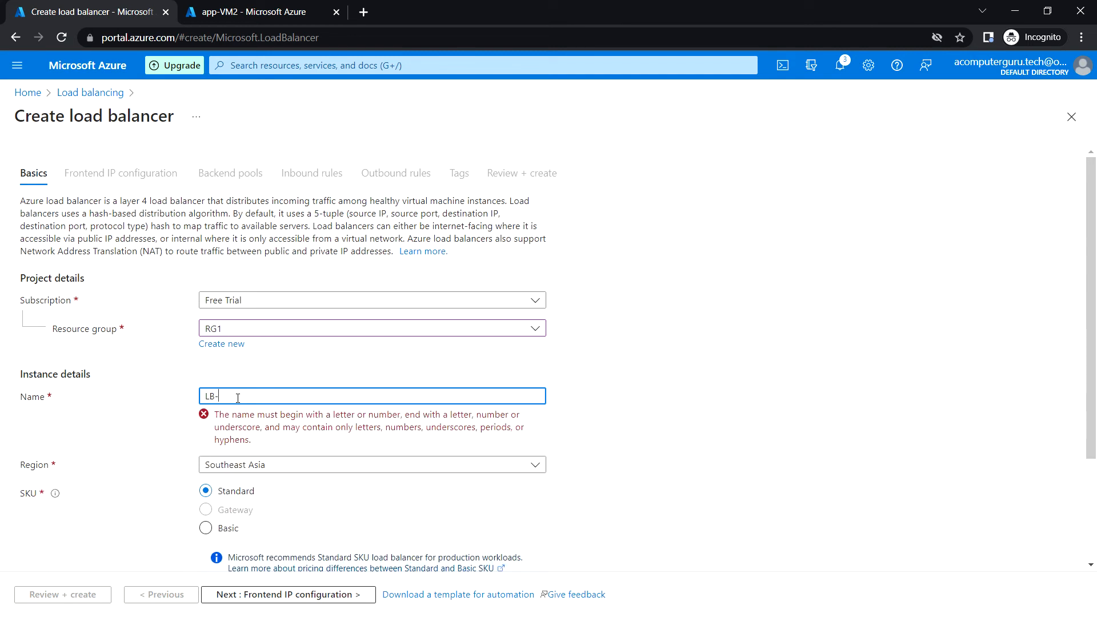
type("-App")
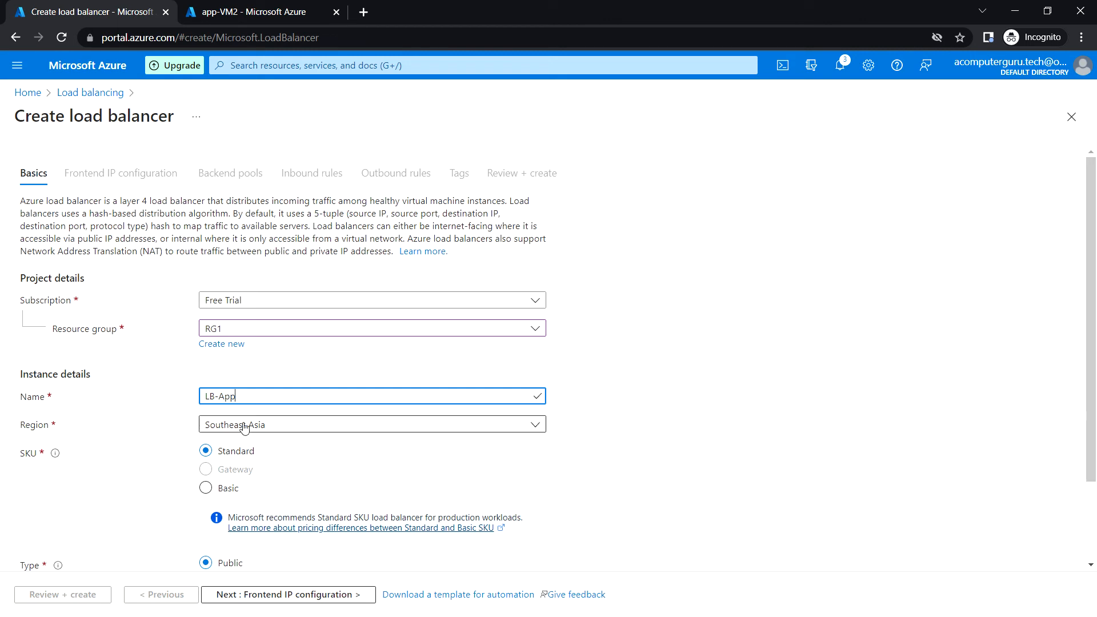
scroll(346, 448, "down", 1)
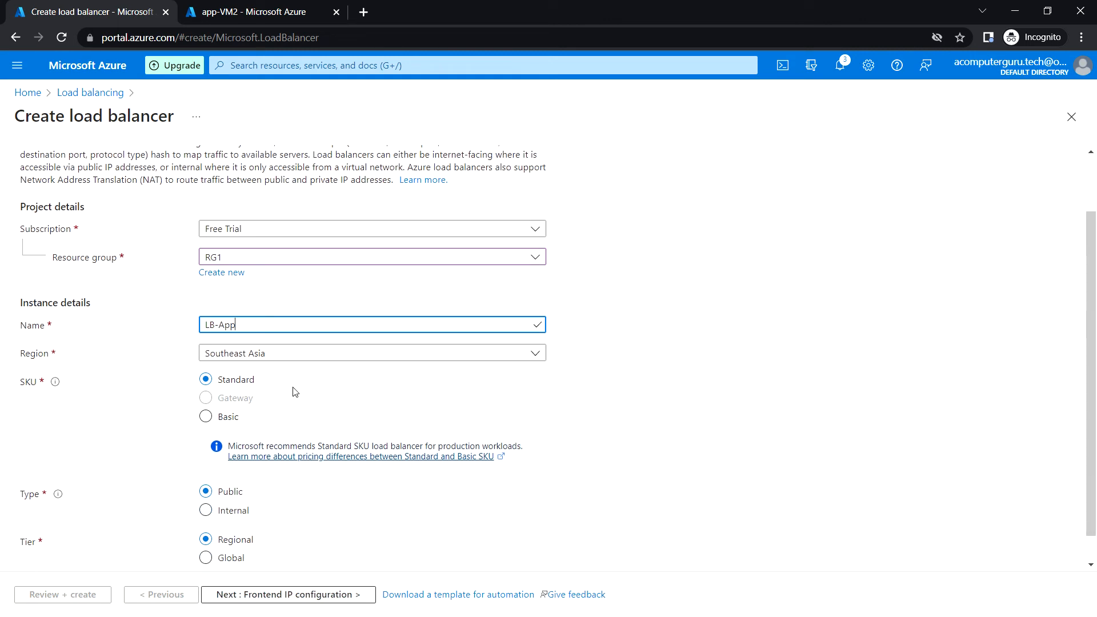
scroll(304, 431, "down", 1)
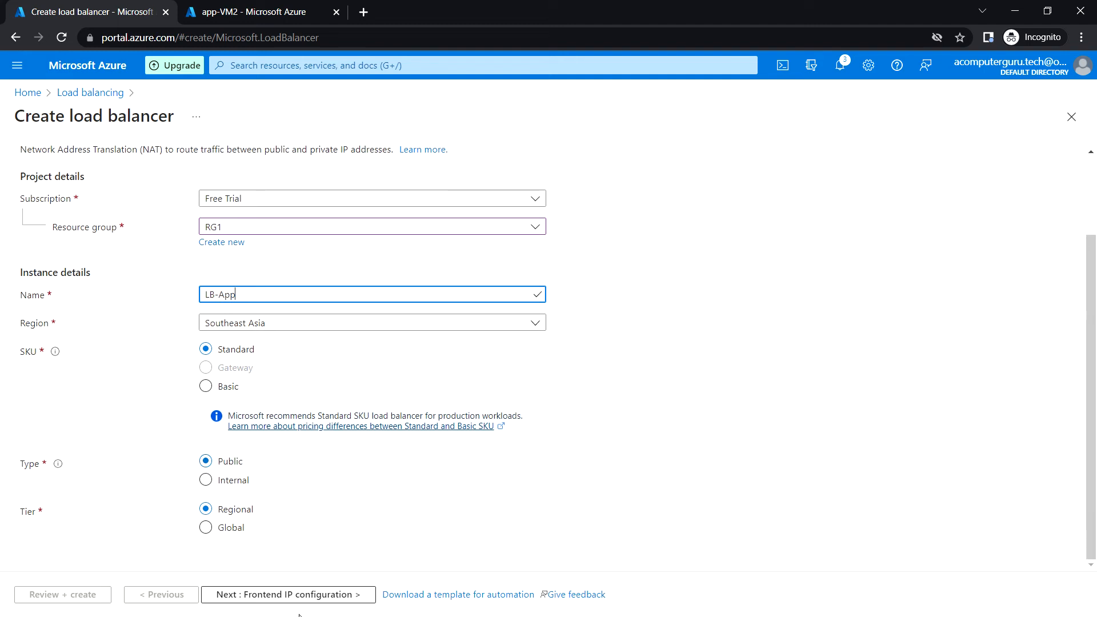
left_click(304, 598)
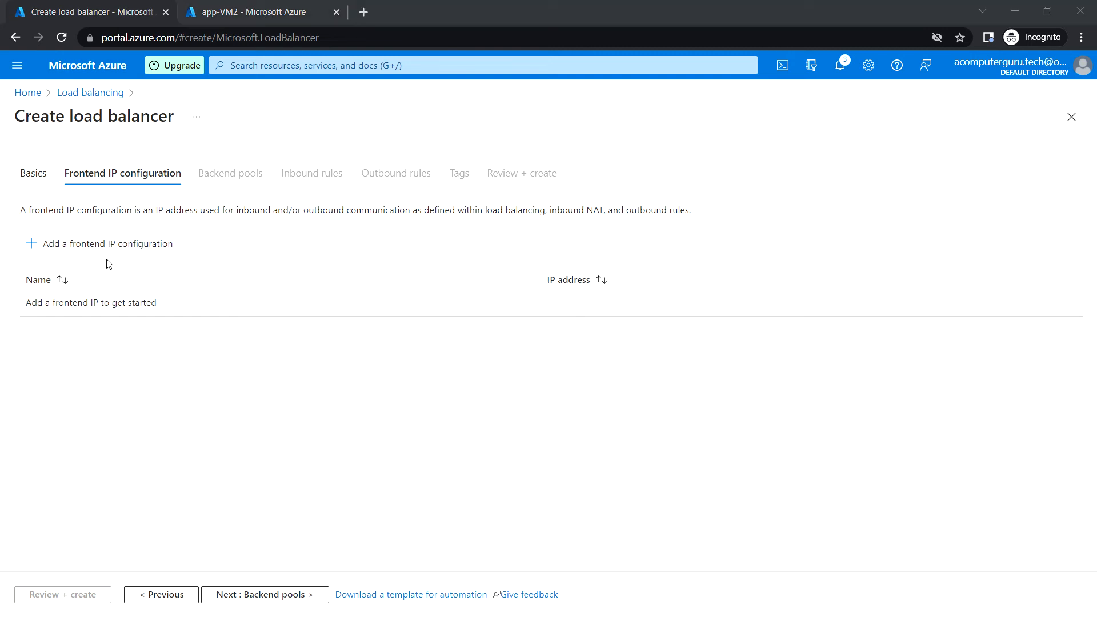
Start a frontend IP configuration named LB-FrontEndPIP and view the public IP addresses available for it
left_click(112, 245)
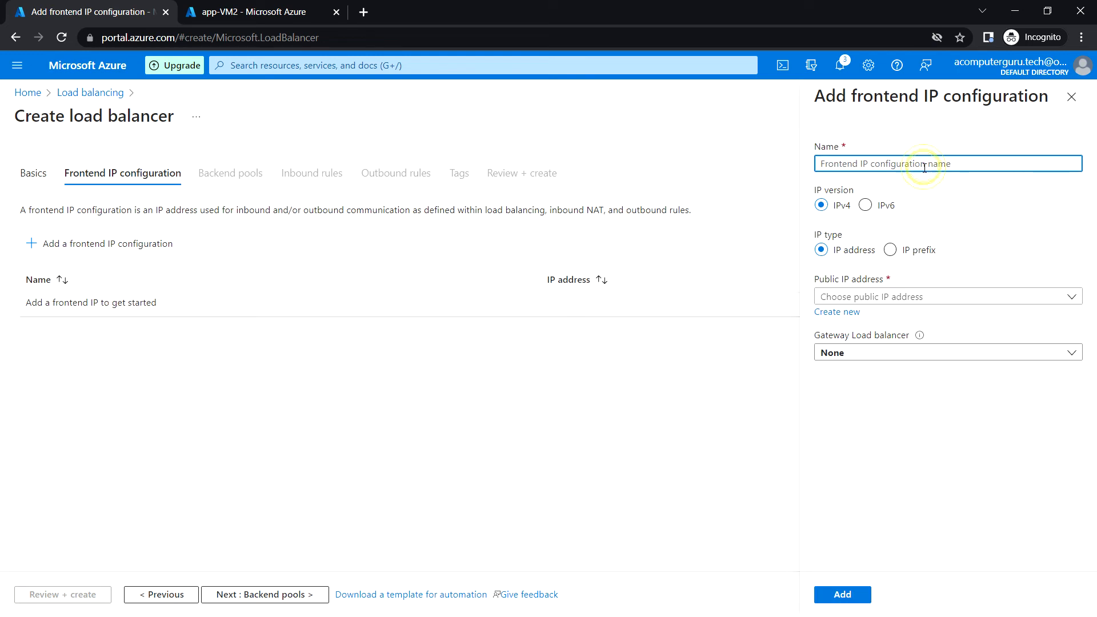
type("LB-")
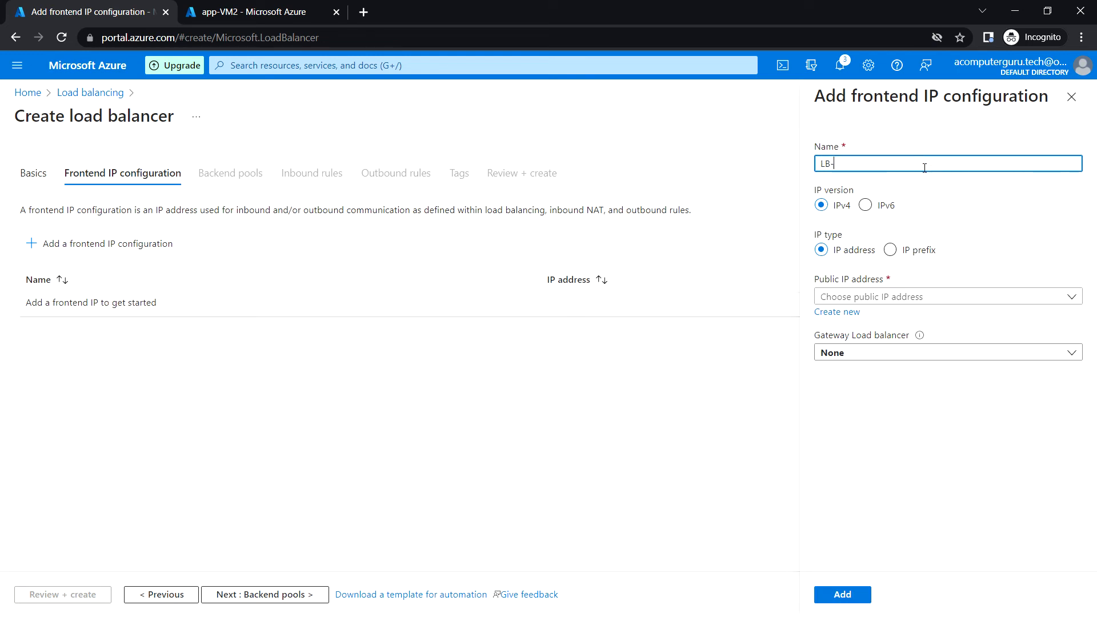
type("FrontEndPIP")
left_click(896, 296)
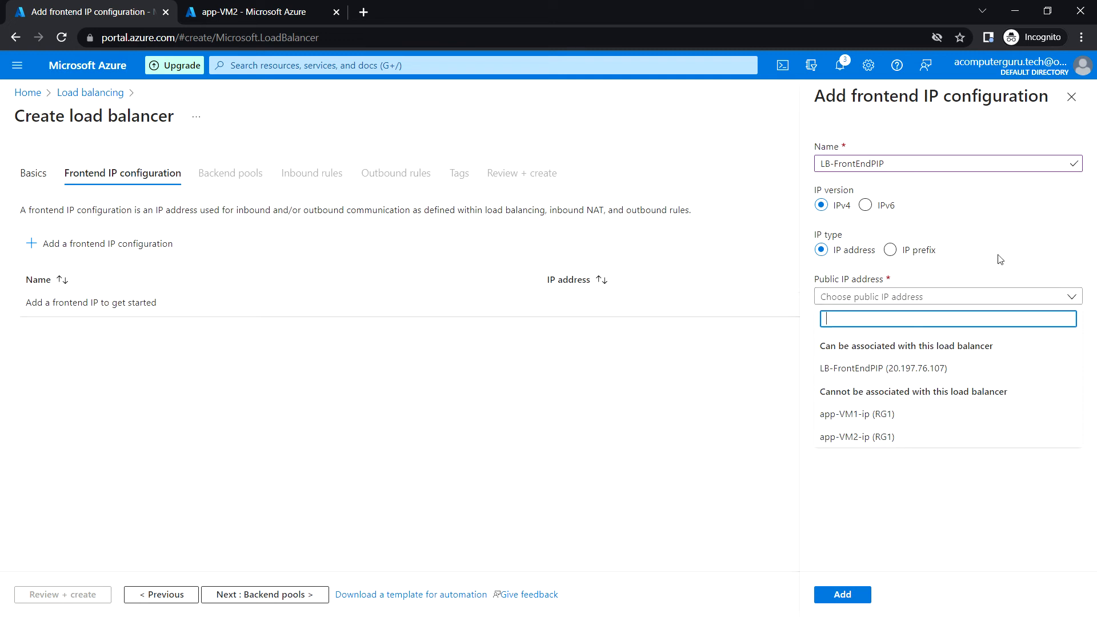
left_click(952, 513)
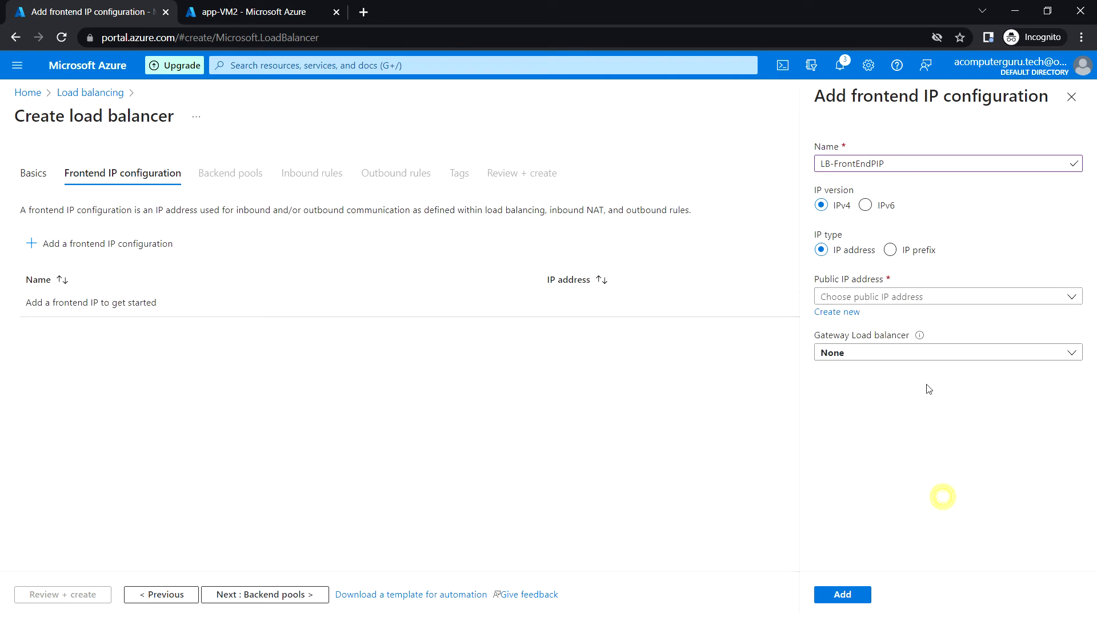
left_click(861, 297)
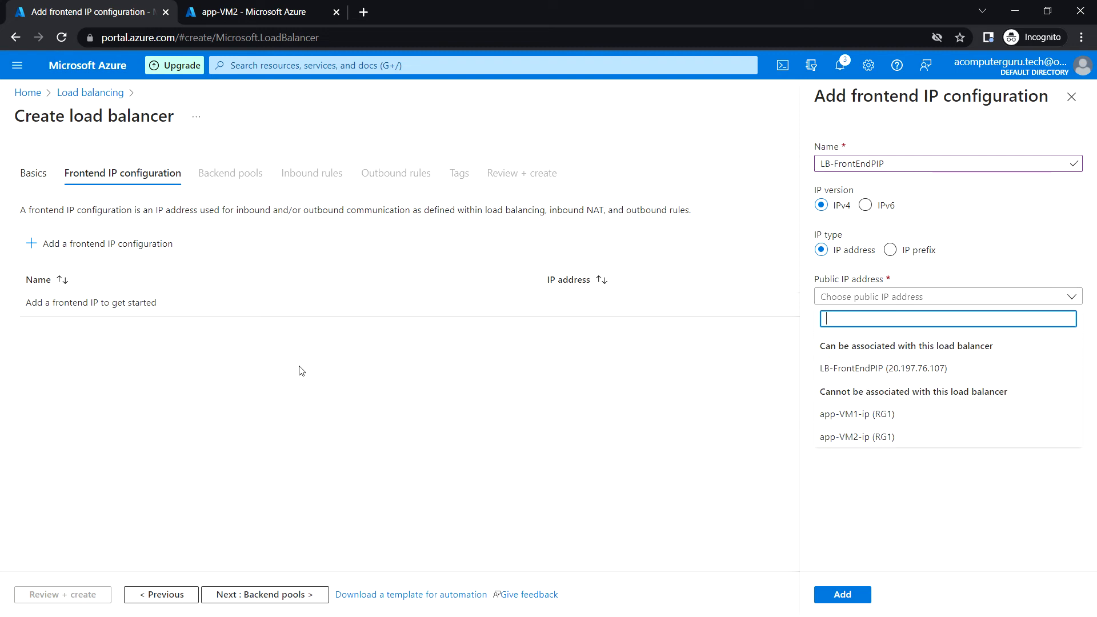
Switch to the other portal page, find the public IP address LB-FrontEndPIP among all resources and delete it
left_click(251, 10)
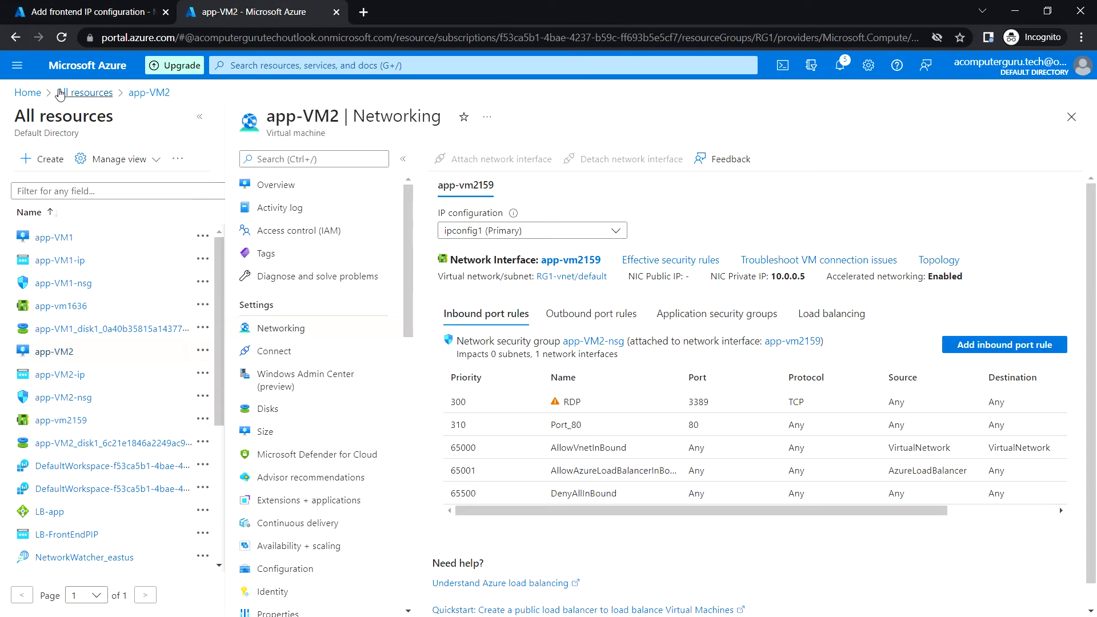
left_click(63, 39)
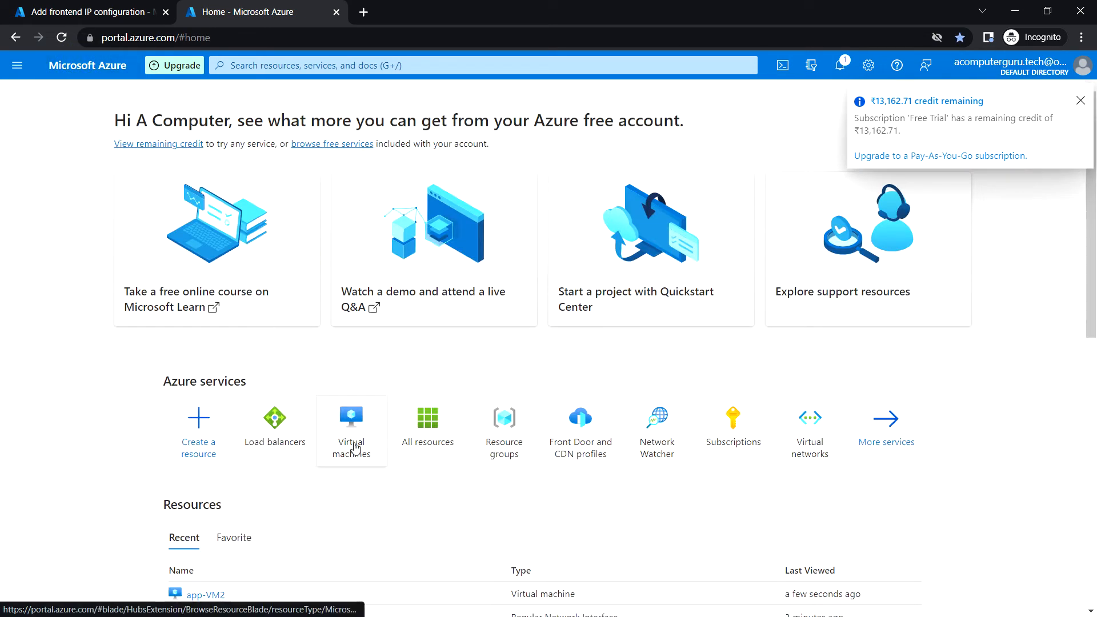
left_click(427, 420)
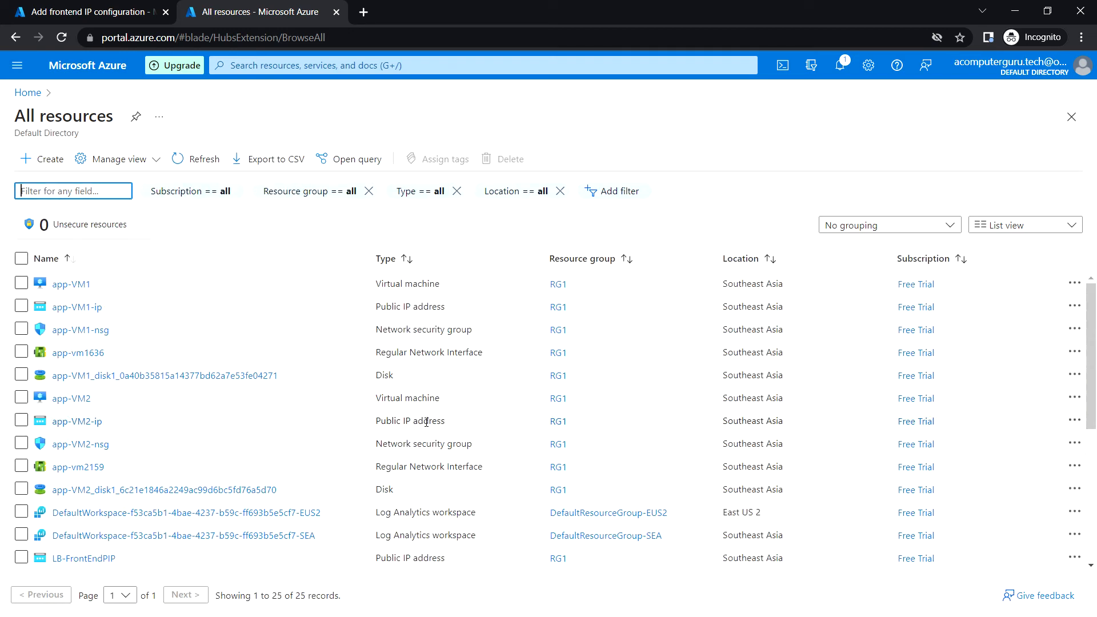
scroll(450, 420, "down", 3)
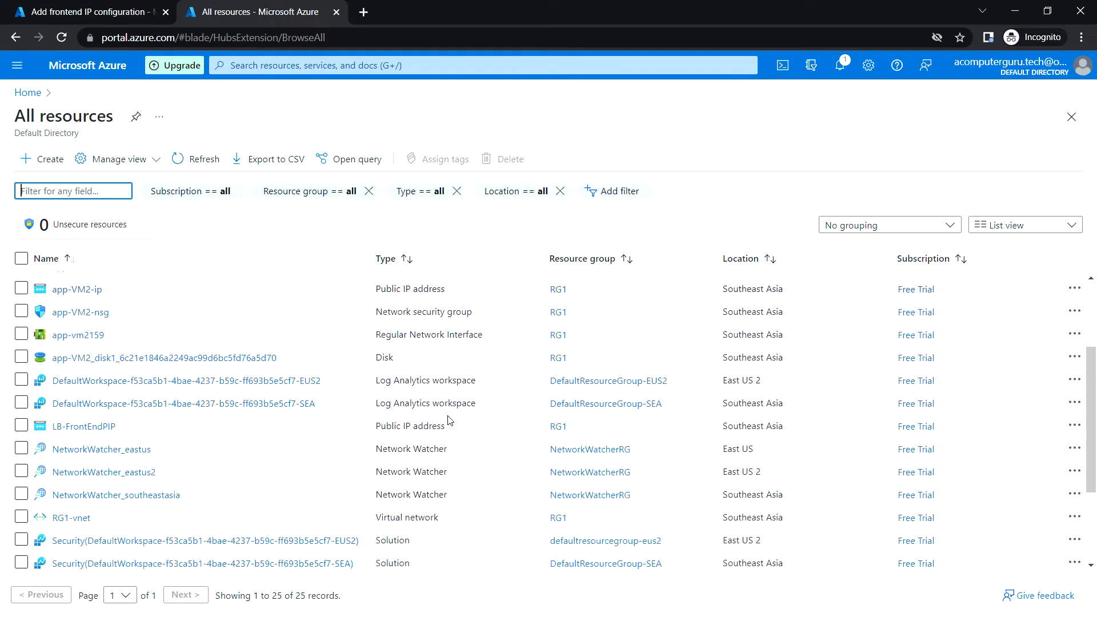
left_click(82, 420)
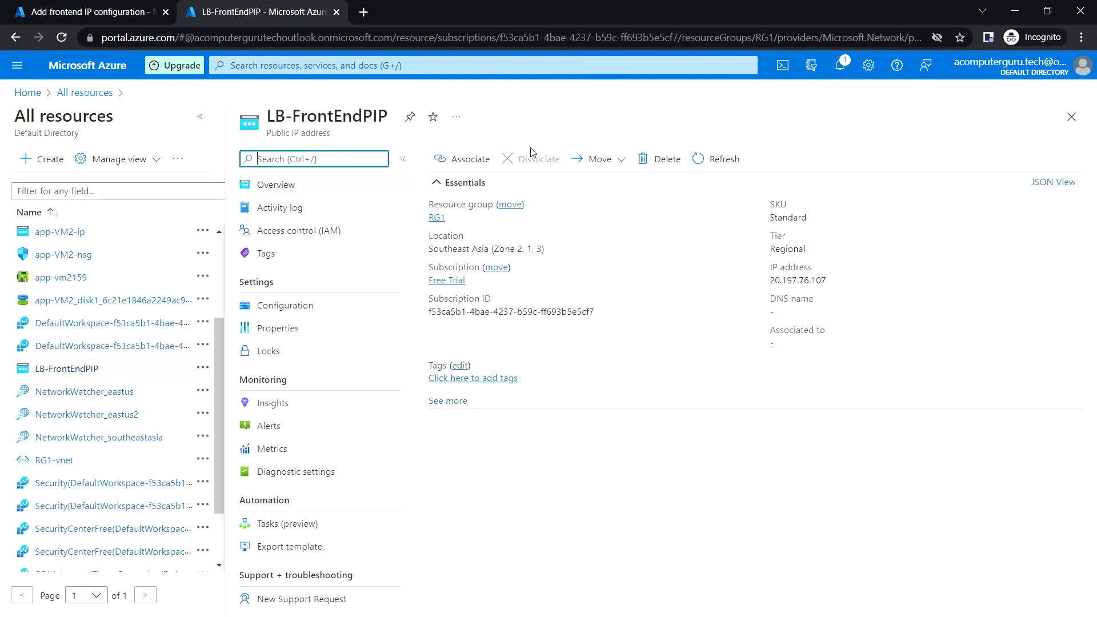
left_click(665, 159)
left_click(472, 239)
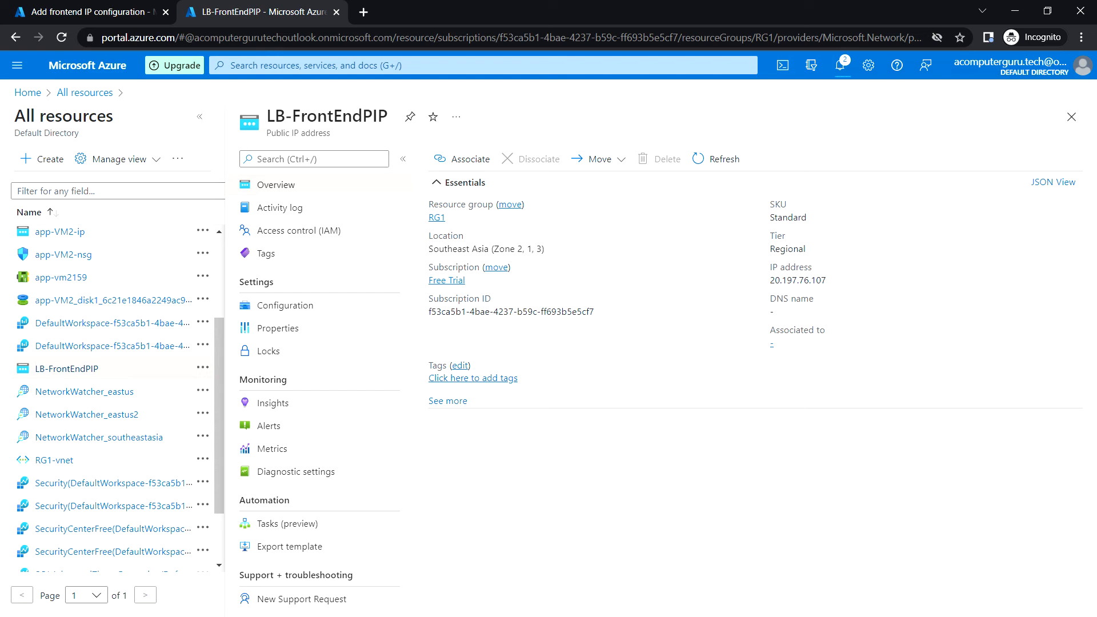
Return to the load balancer creation, discard the open frontend IP configuration and start a new one named LB-FrontEndPIP
left_click(89, 12)
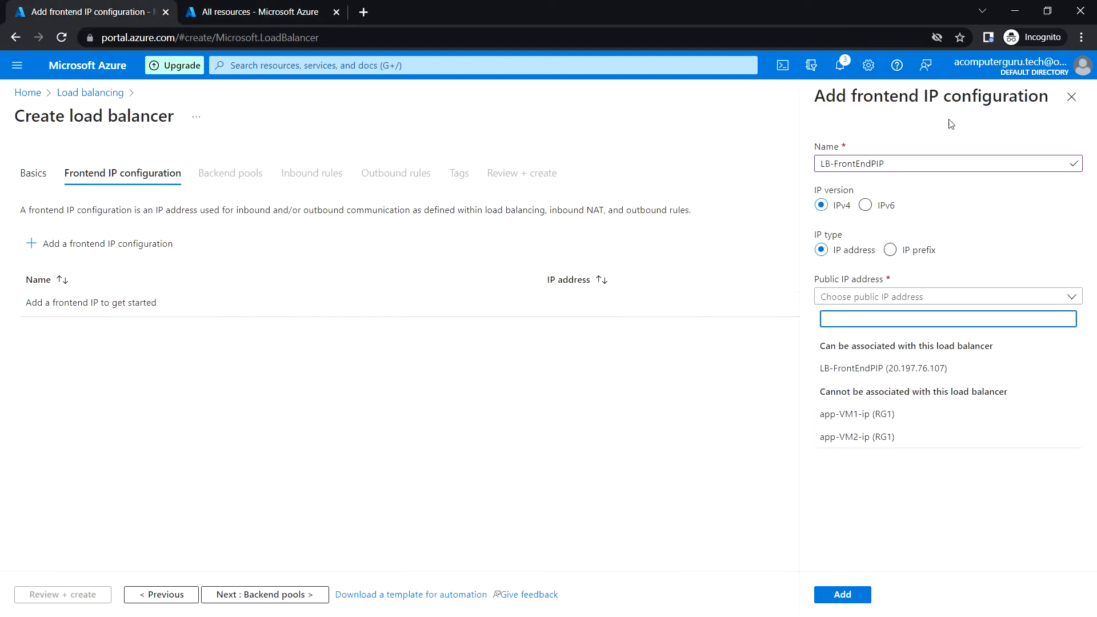
left_click(1071, 96)
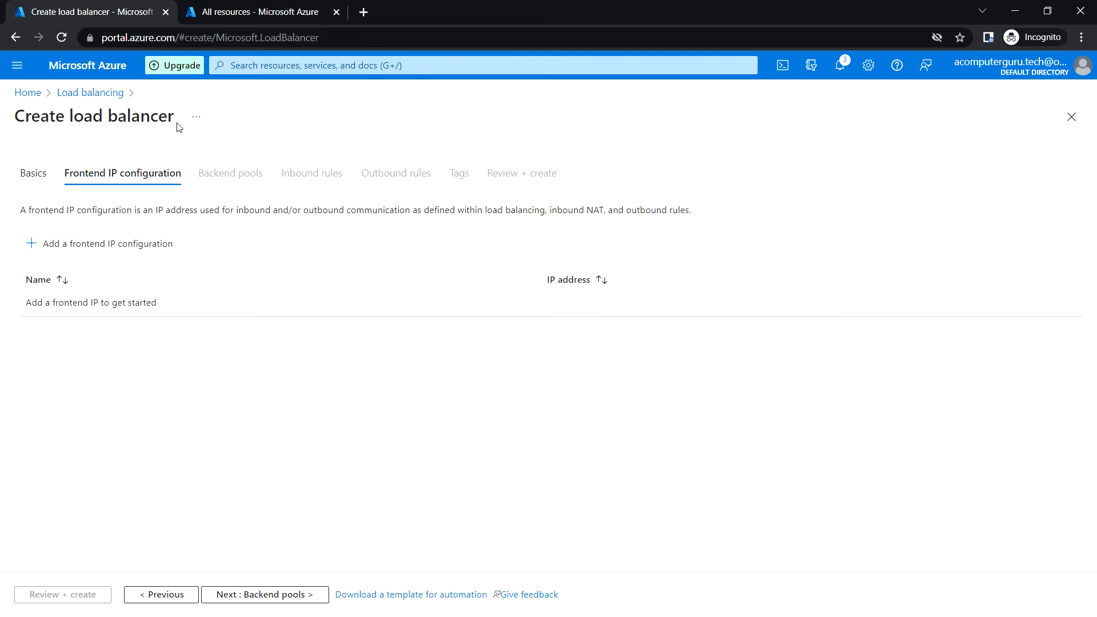
left_click(80, 245)
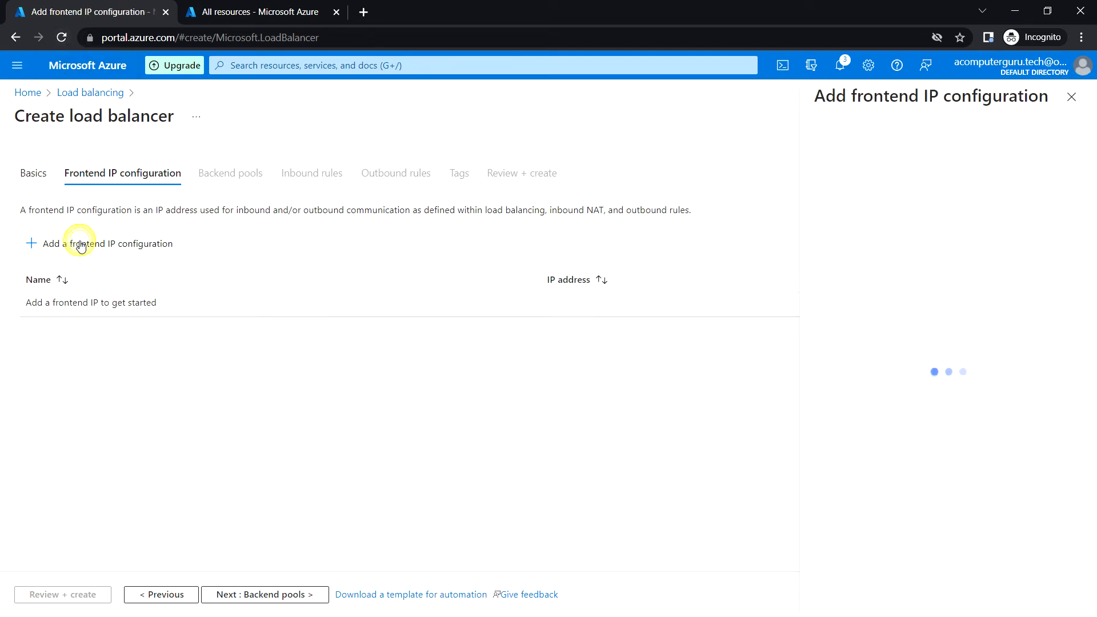
left_click(962, 298)
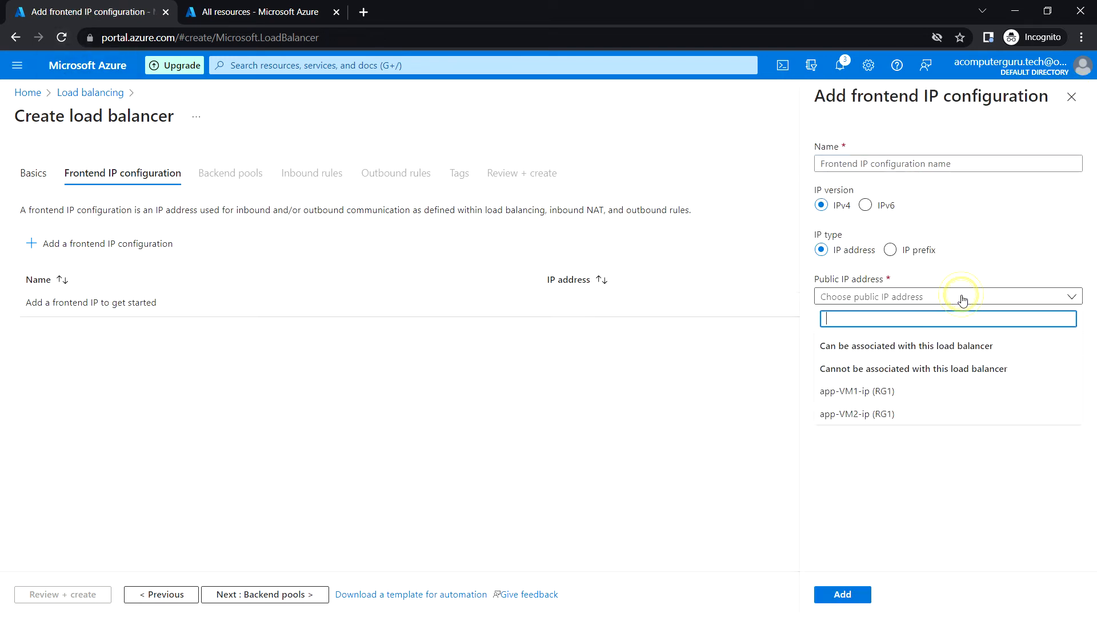
left_click(880, 163)
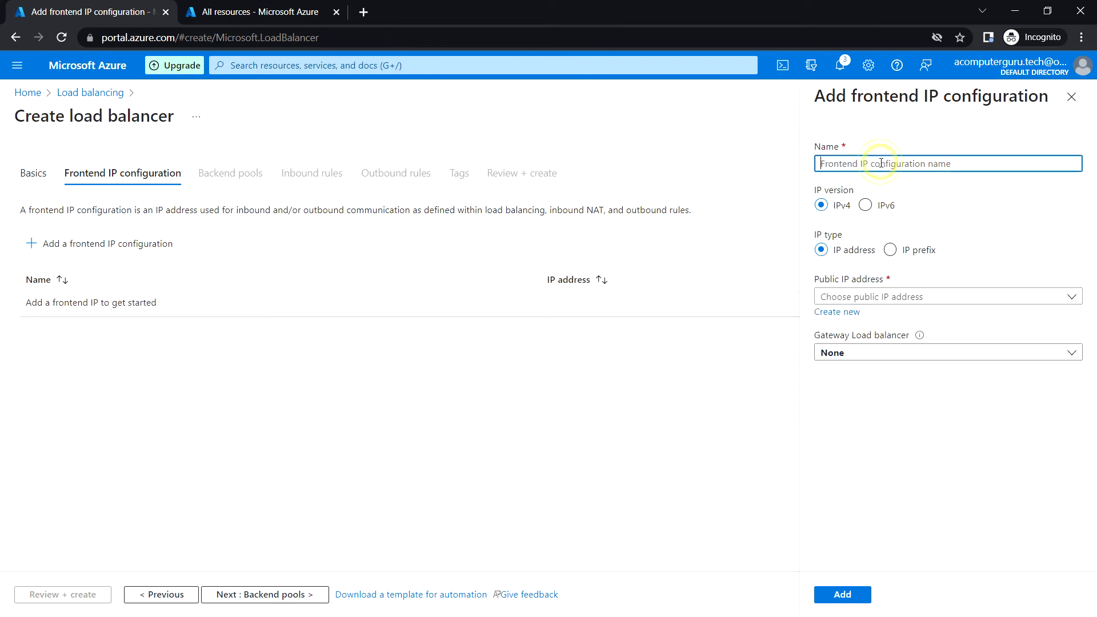
type("LB-F")
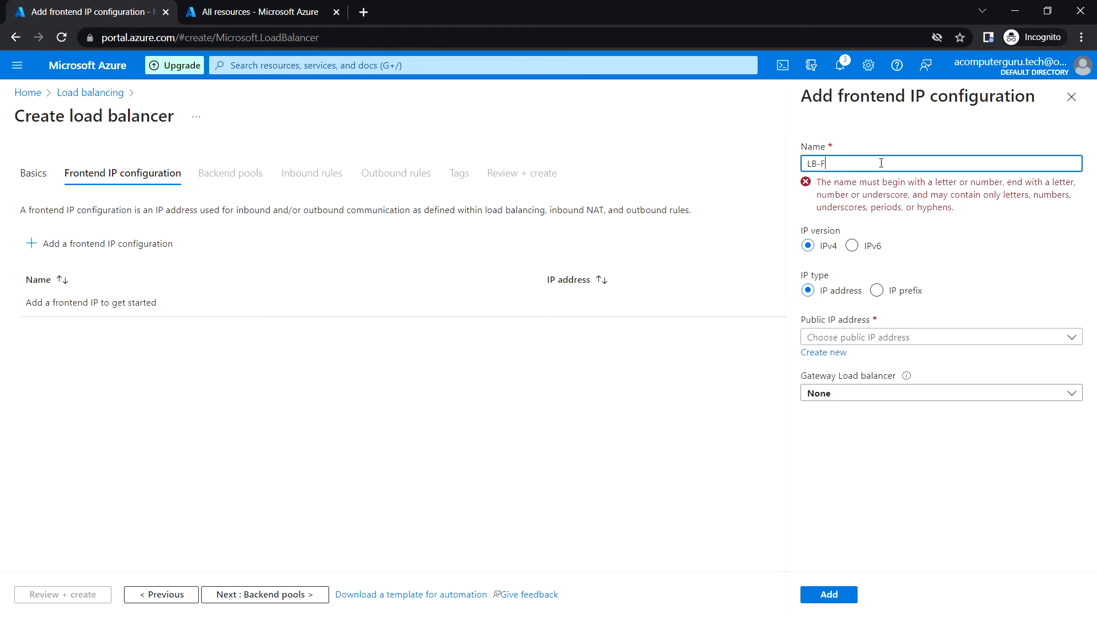
type("rontEndPIP")
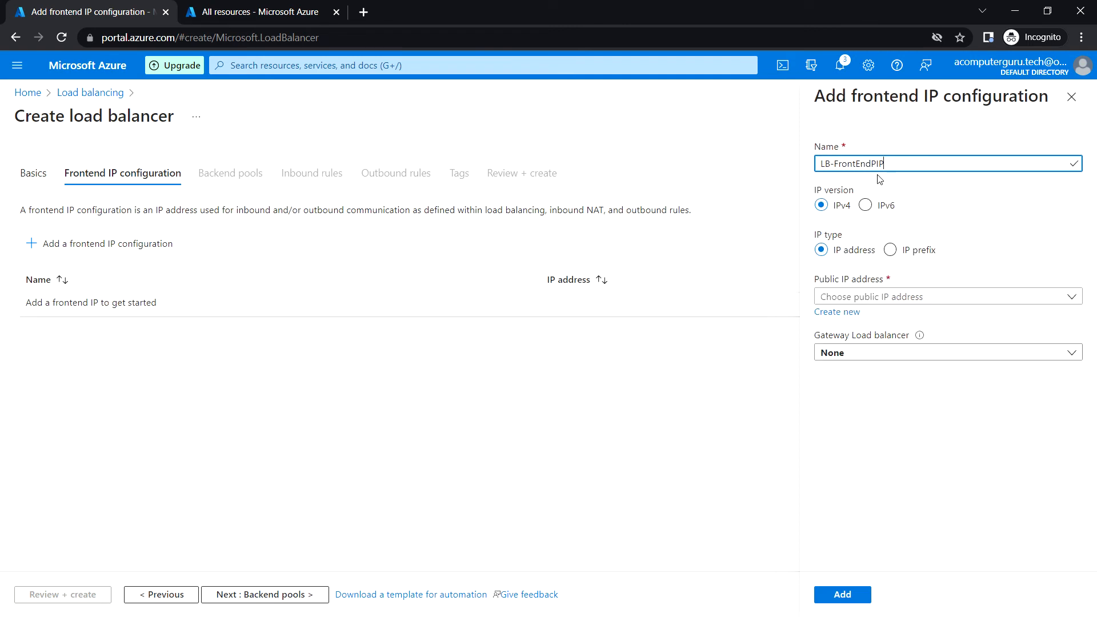
Create a new public IP address named LB-FEPIP for the frontend and add the frontend IP configuration
left_click(889, 297)
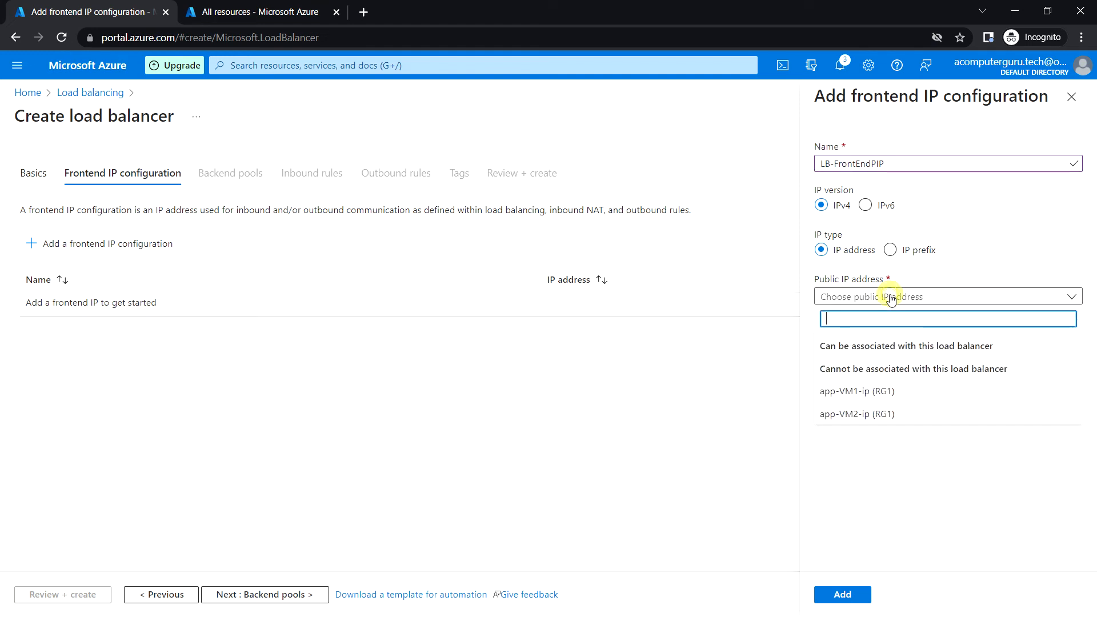
left_click(886, 517)
left_click(846, 310)
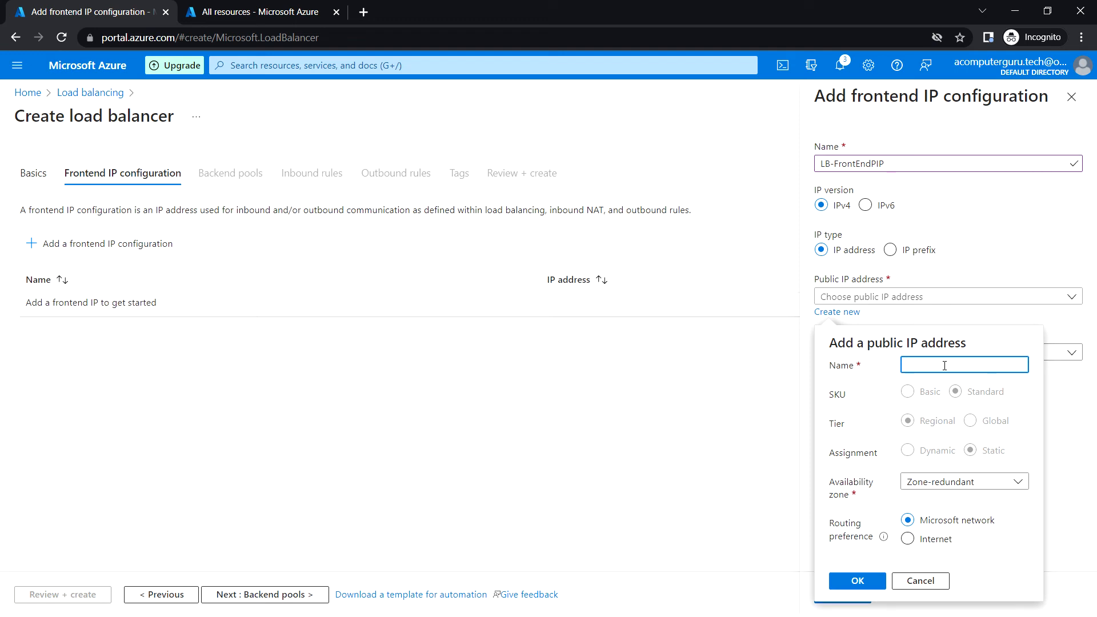
type("LB-FEPIP")
left_click(862, 583)
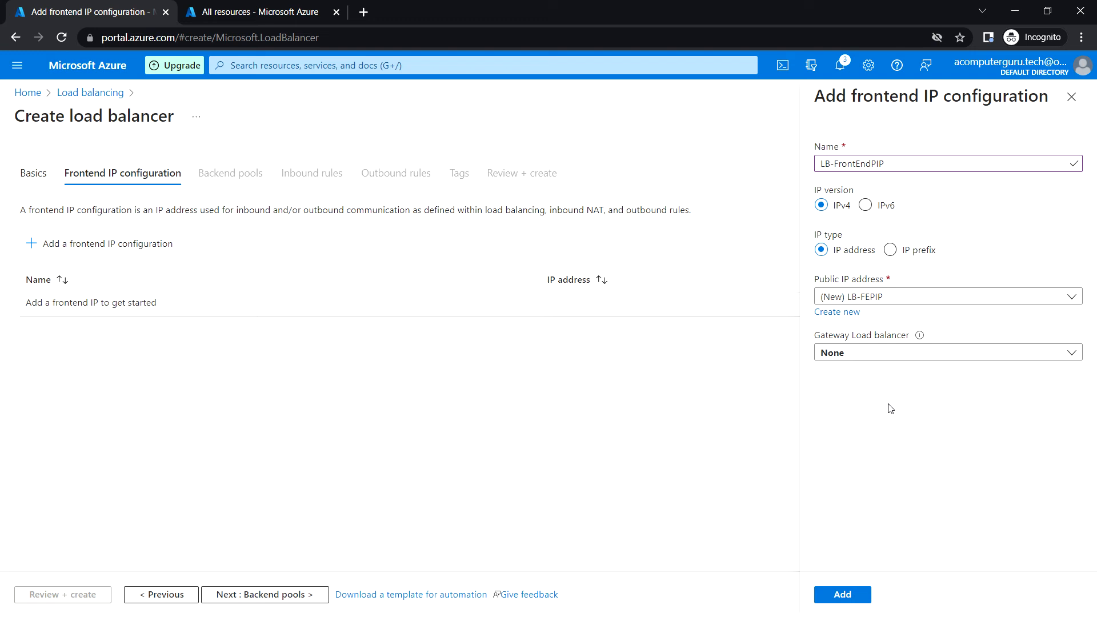
left_click(852, 596)
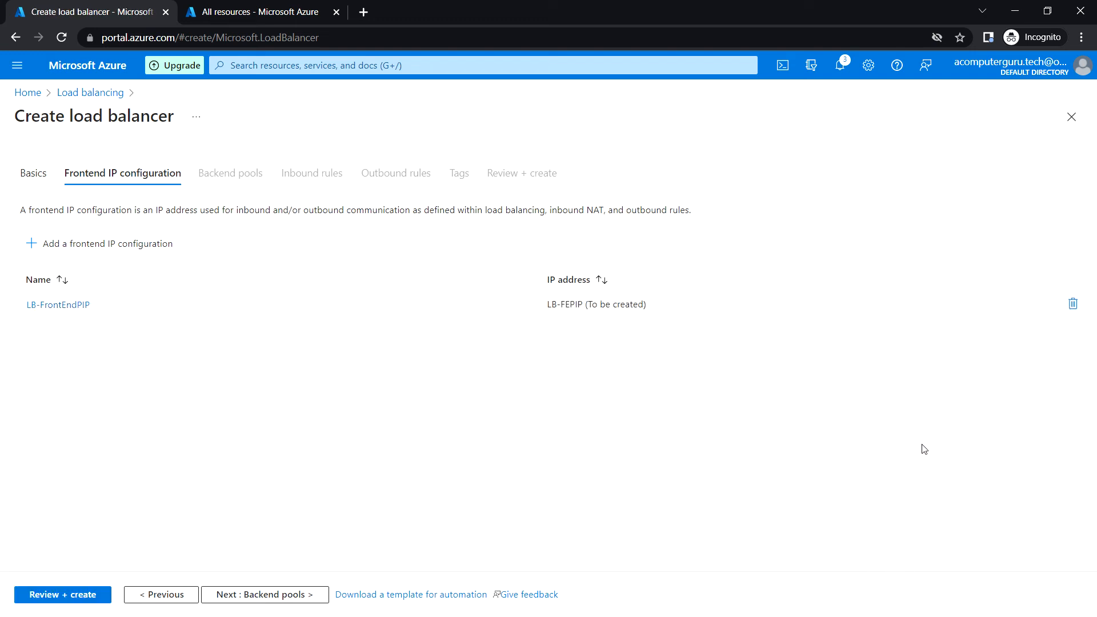
Proceed to the backend pools and start a pool named LB-BackEndPoolA on the virtual network RG1-vnet (RG1)
left_click(275, 594)
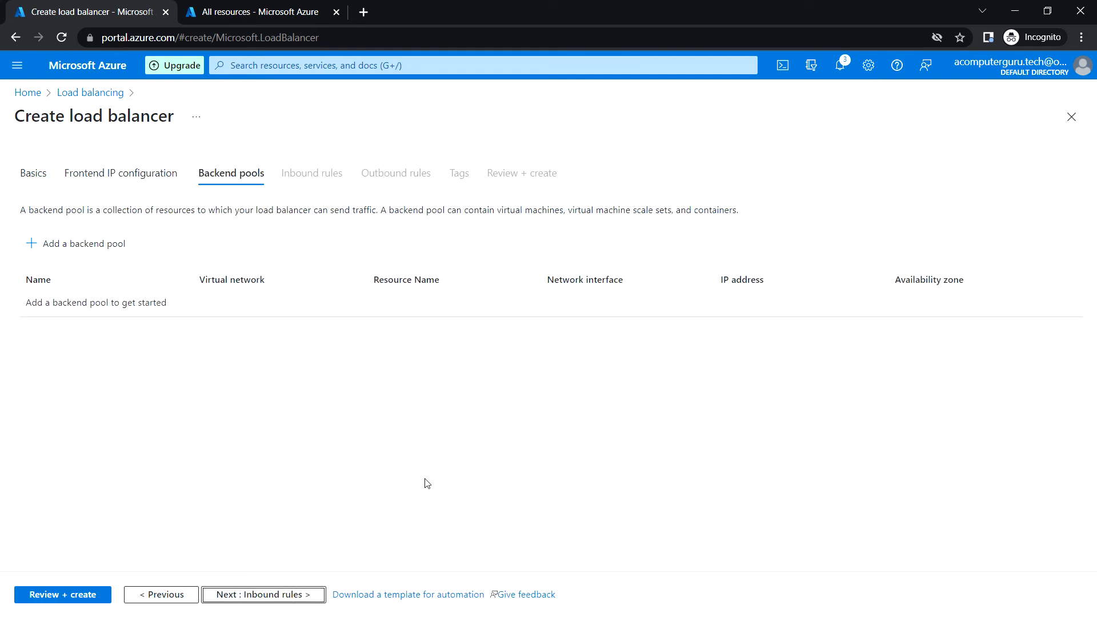
left_click(87, 244)
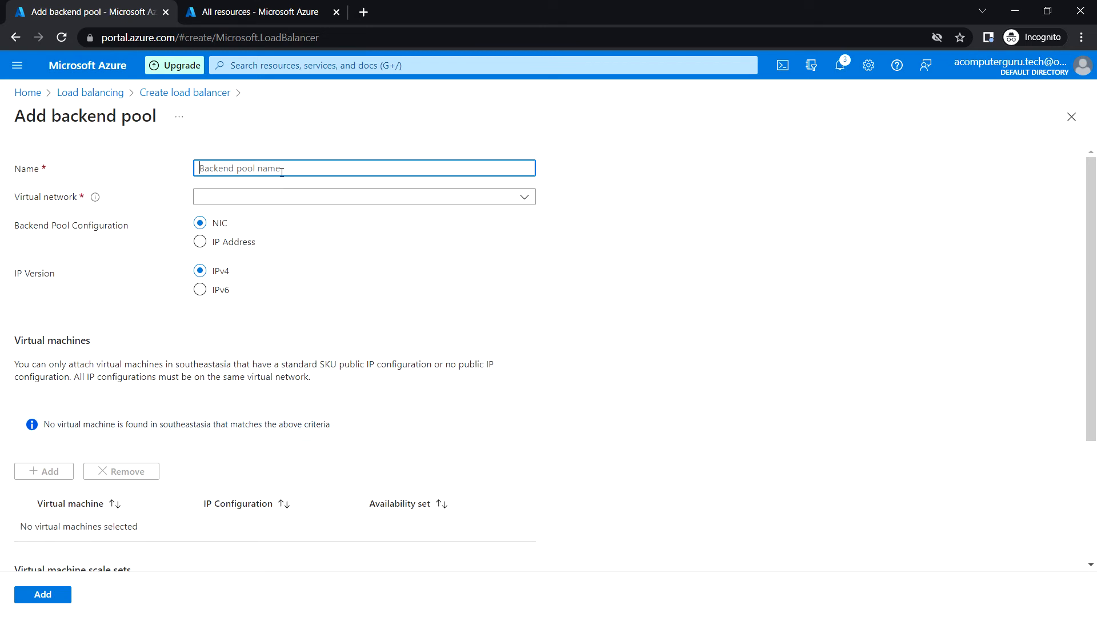
type("LB-BackEndPoolA")
left_click(276, 196)
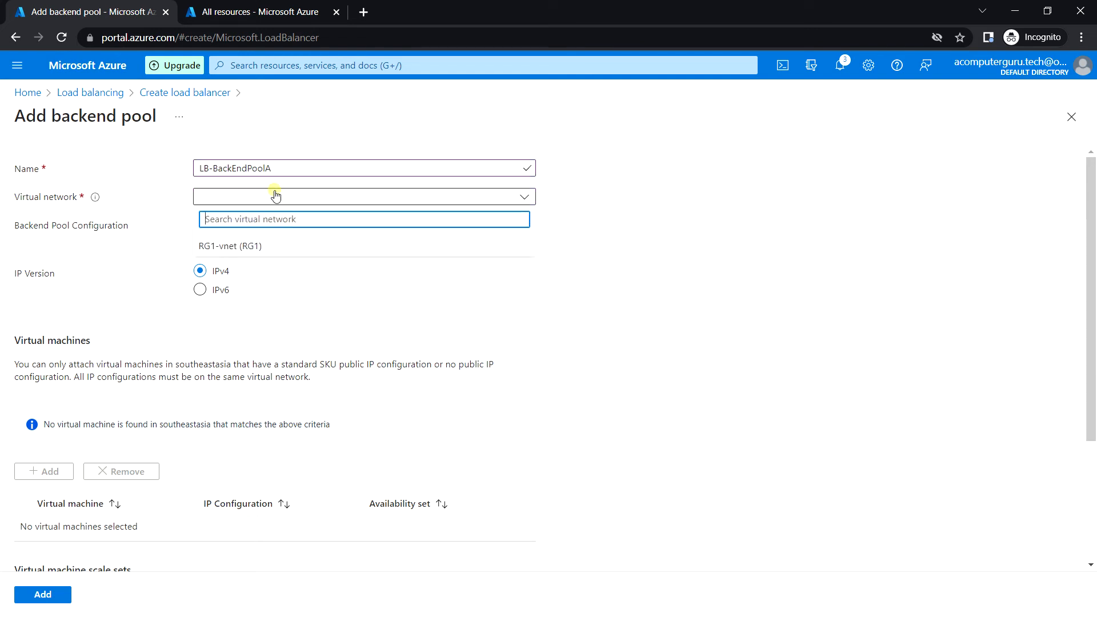
left_click(274, 246)
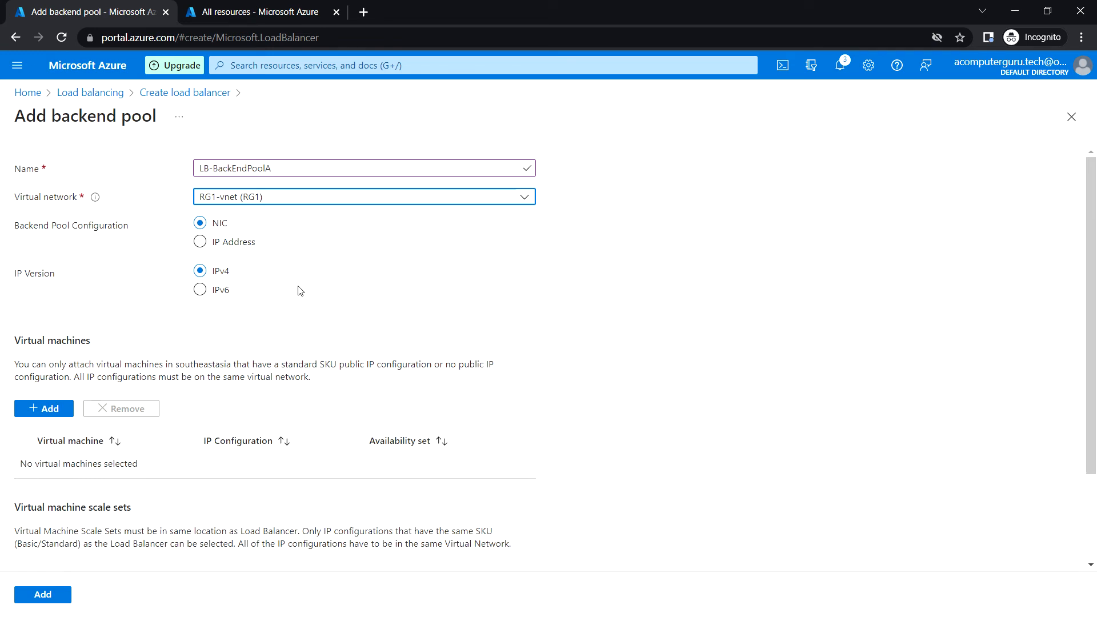
Add the virtual machines app-VM1 and app-VM2 to the backend pool and save the pool
scroll(207, 443, "down", 1)
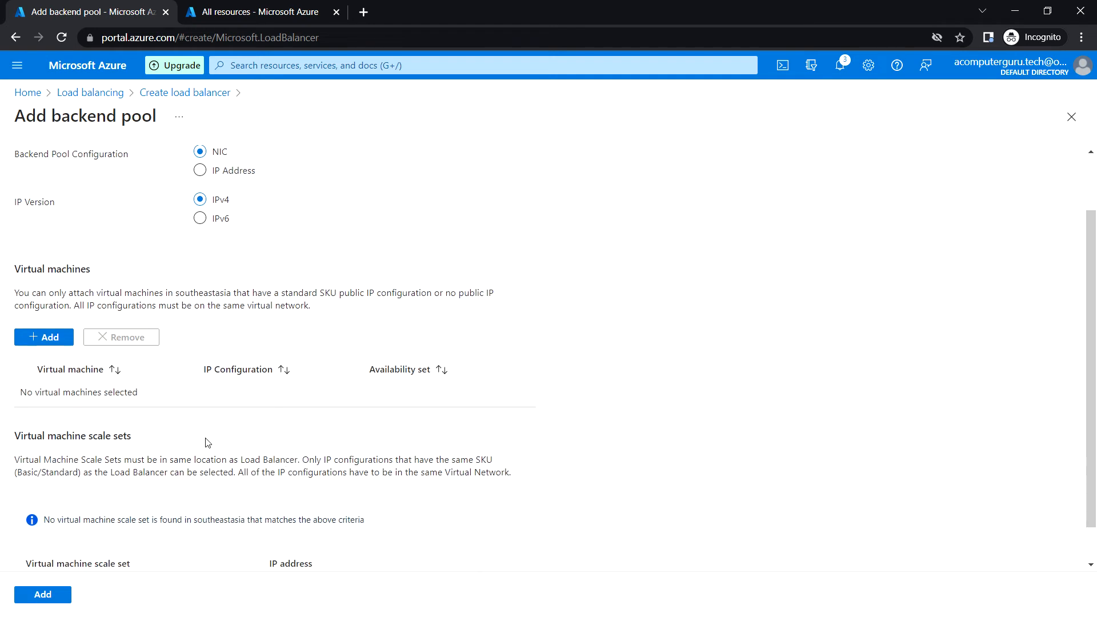
left_click(46, 337)
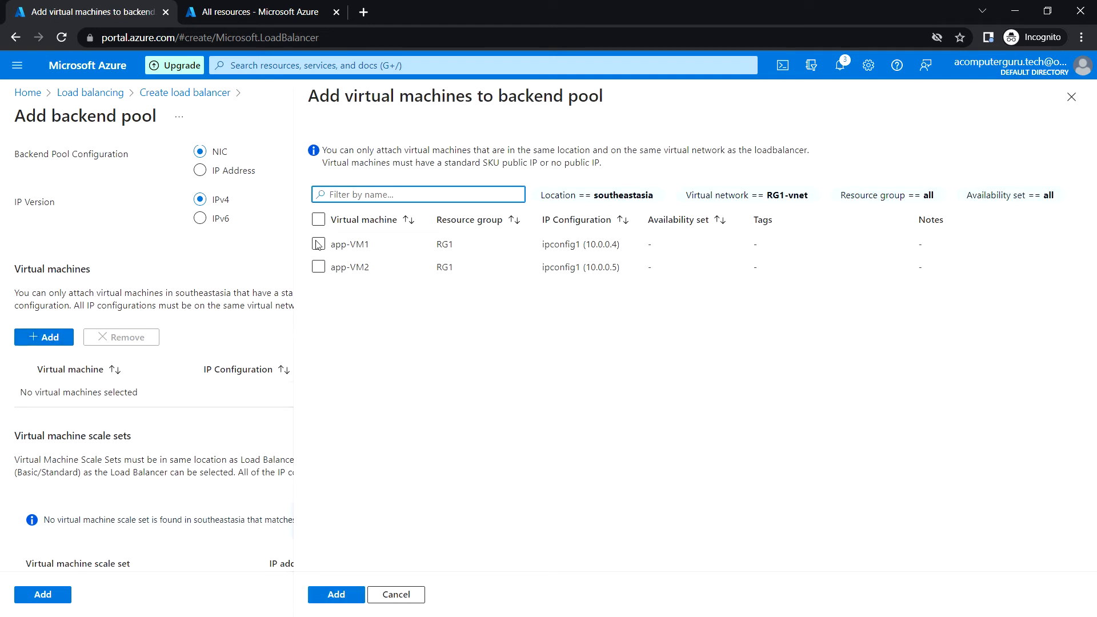
left_click(319, 244)
left_click(319, 268)
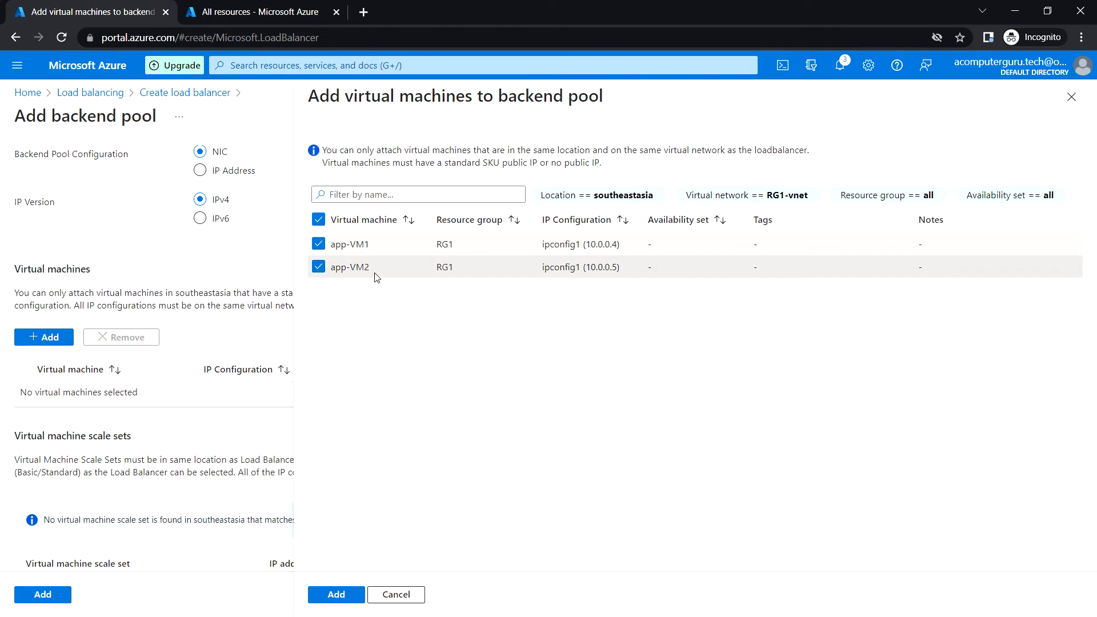
left_click(332, 594)
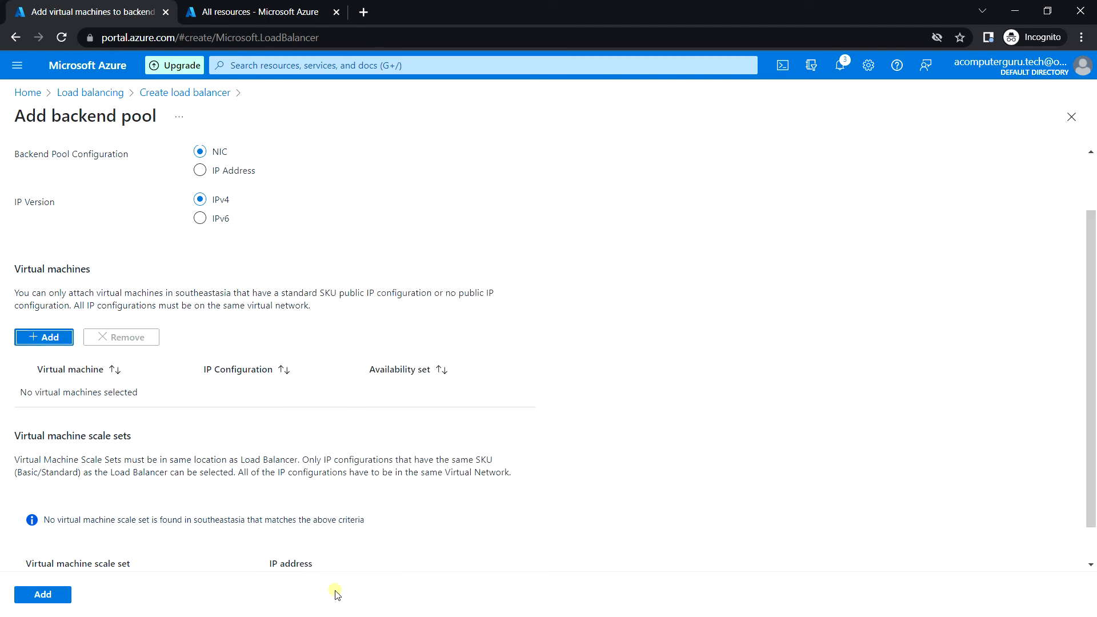
scroll(388, 409, "down", 1)
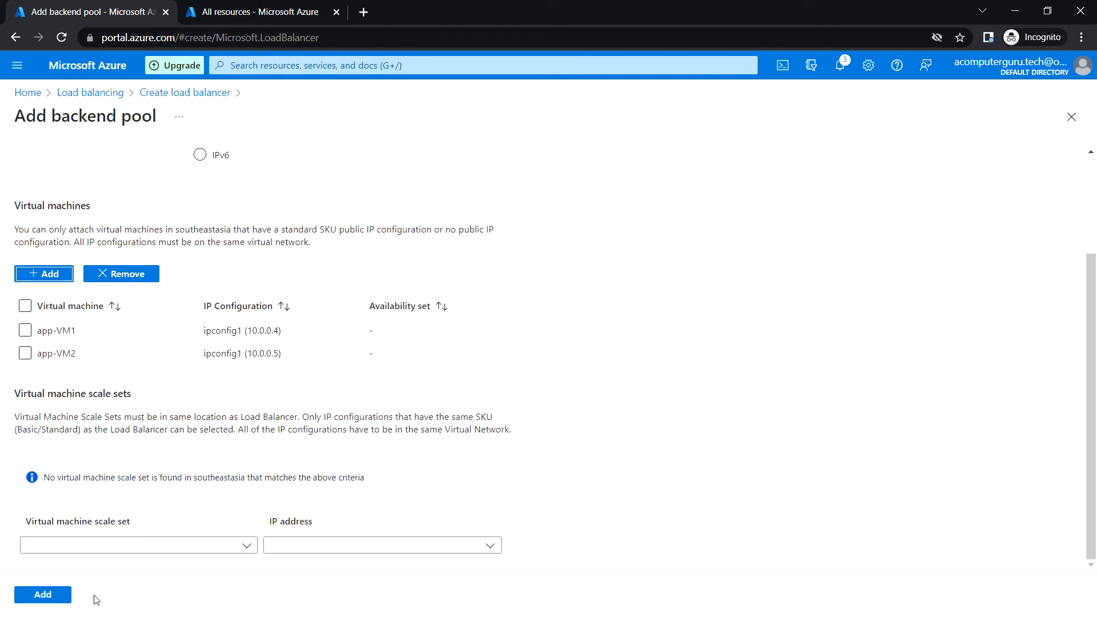
left_click(48, 595)
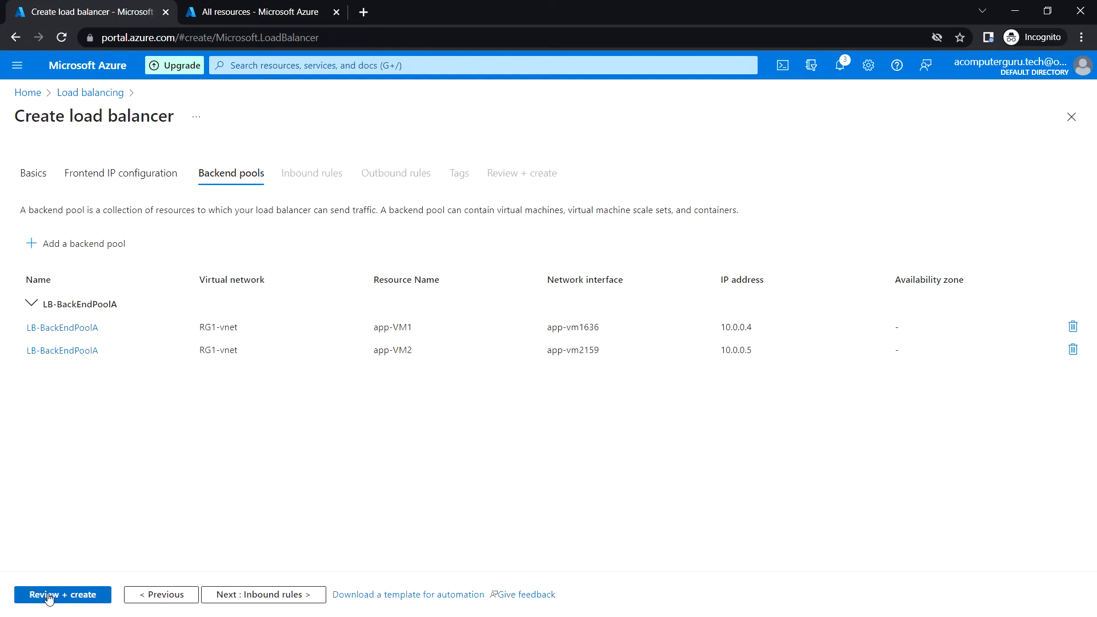
Start an inbound load balancing rule named LB-RuleA with frontend IP address LB-FrontEndPIP and backend pool LB-BackEndPoolA
left_click(290, 596)
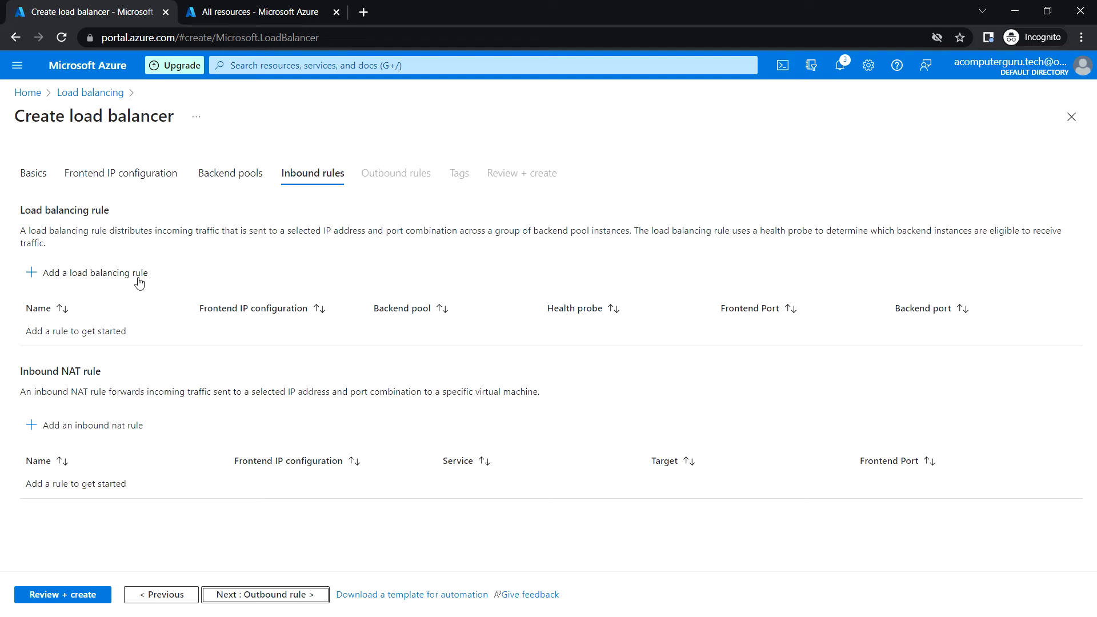
left_click(108, 273)
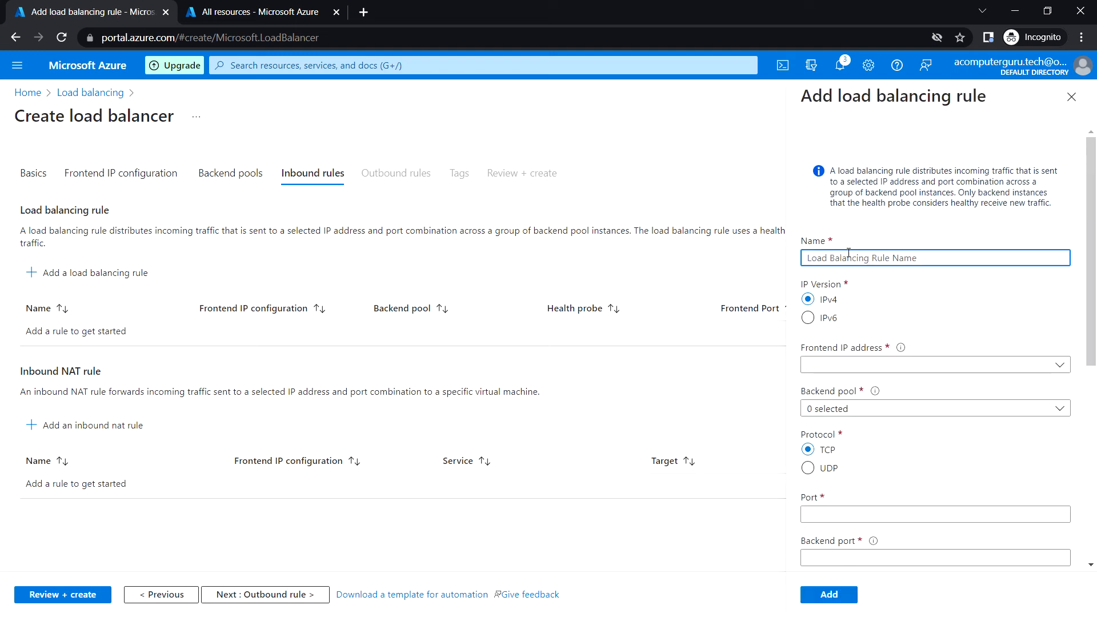
type("LB-RuleA")
left_click(974, 364)
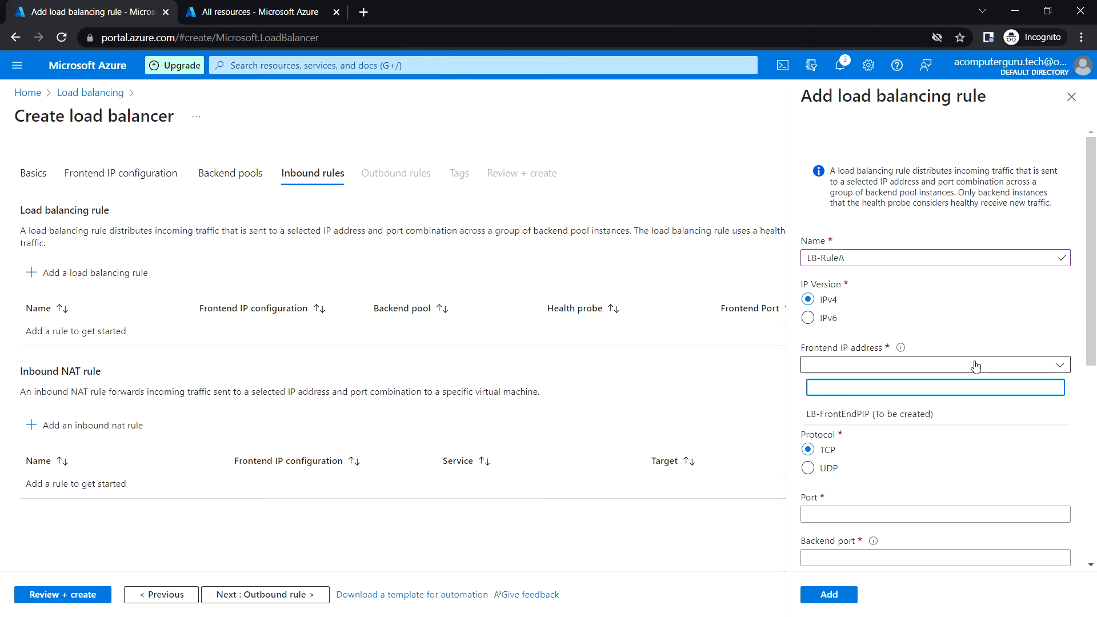
left_click(948, 416)
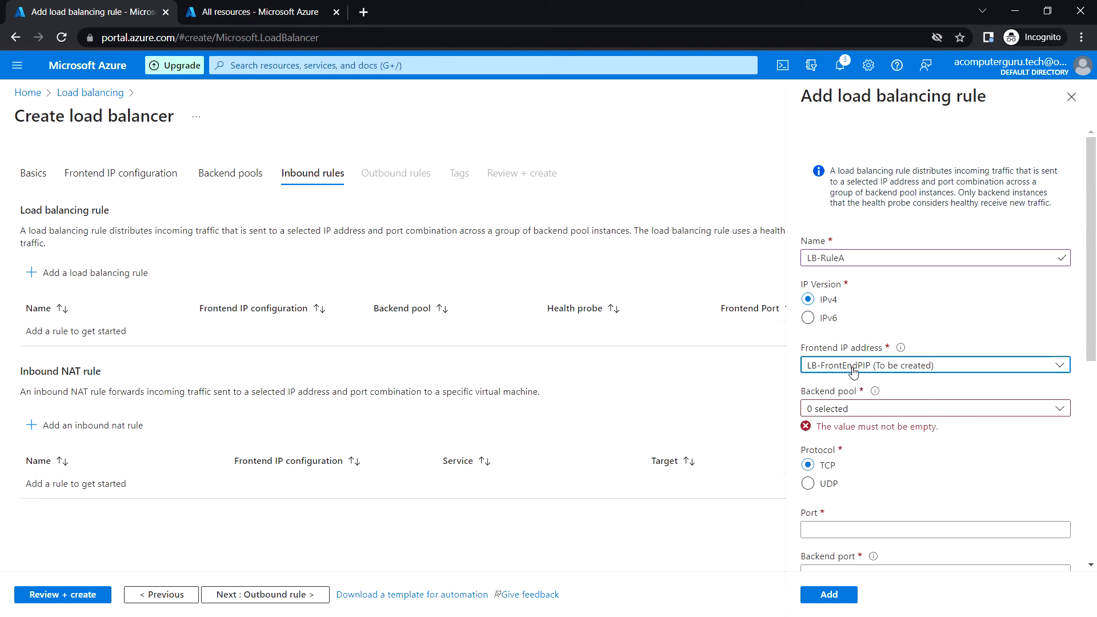
left_click(955, 408)
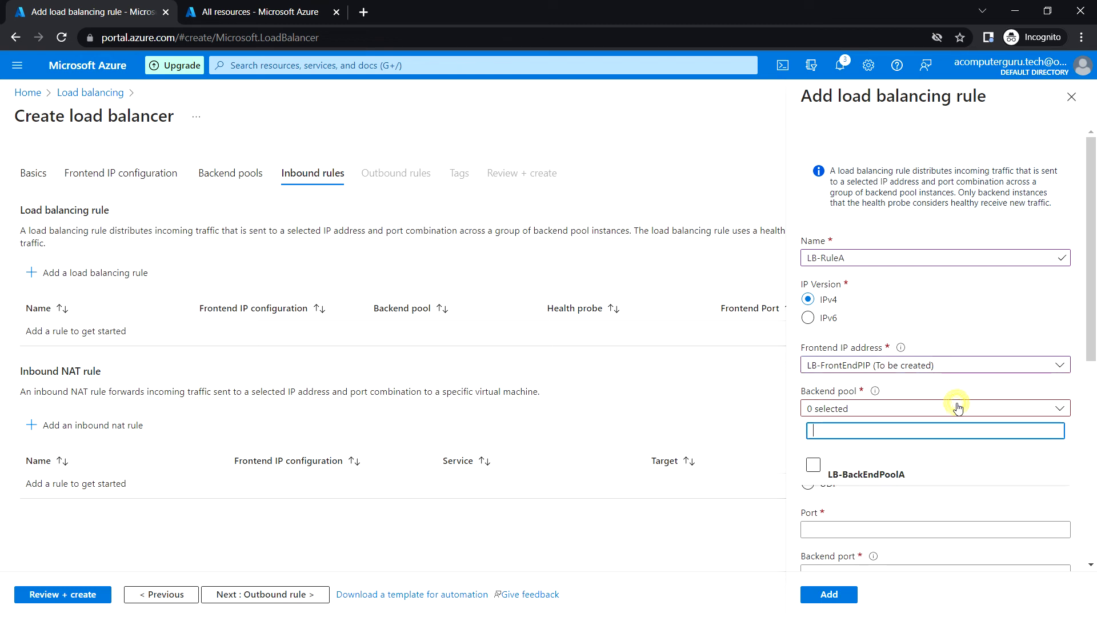
left_click(889, 475)
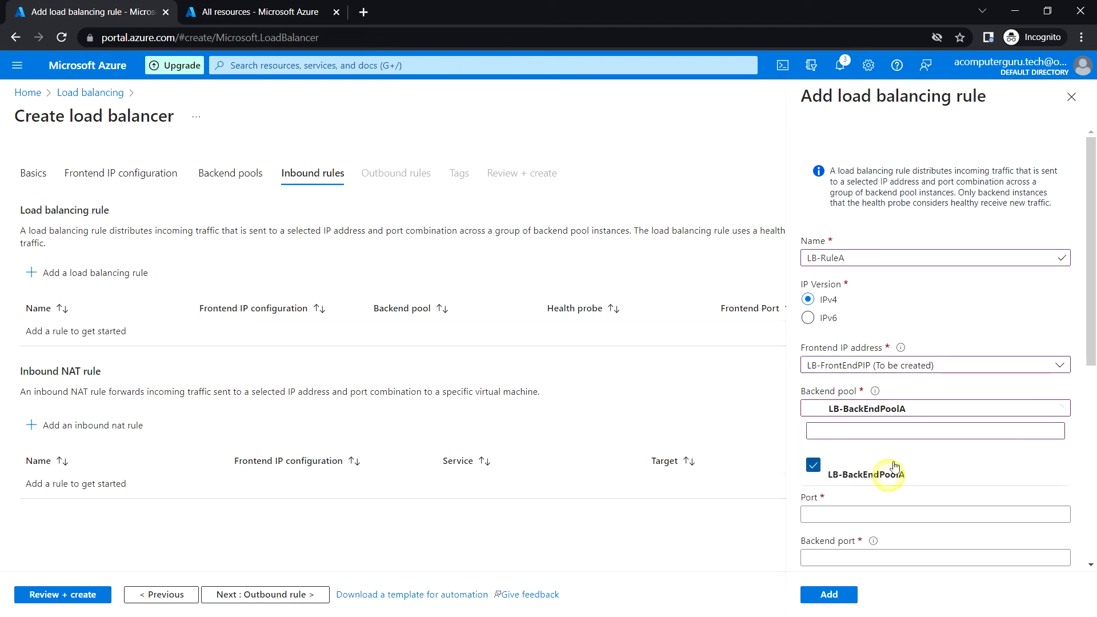
left_click(967, 332)
Set both the port and the backend port of the load balancing rule to 80
scroll(887, 514, "down", 3)
left_click(900, 363)
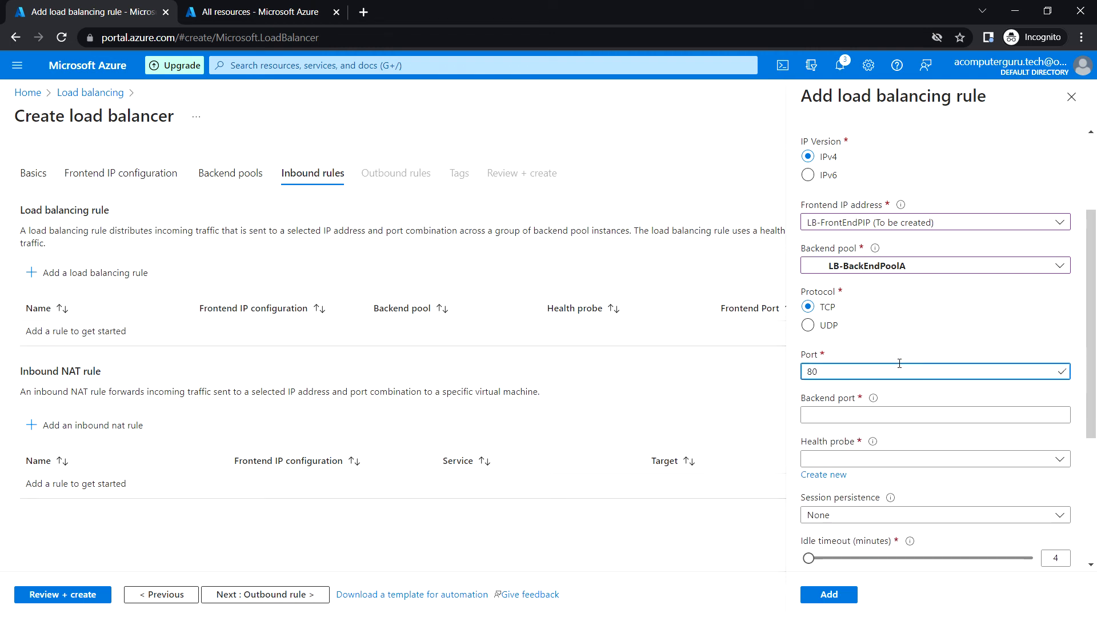
left_click(866, 416)
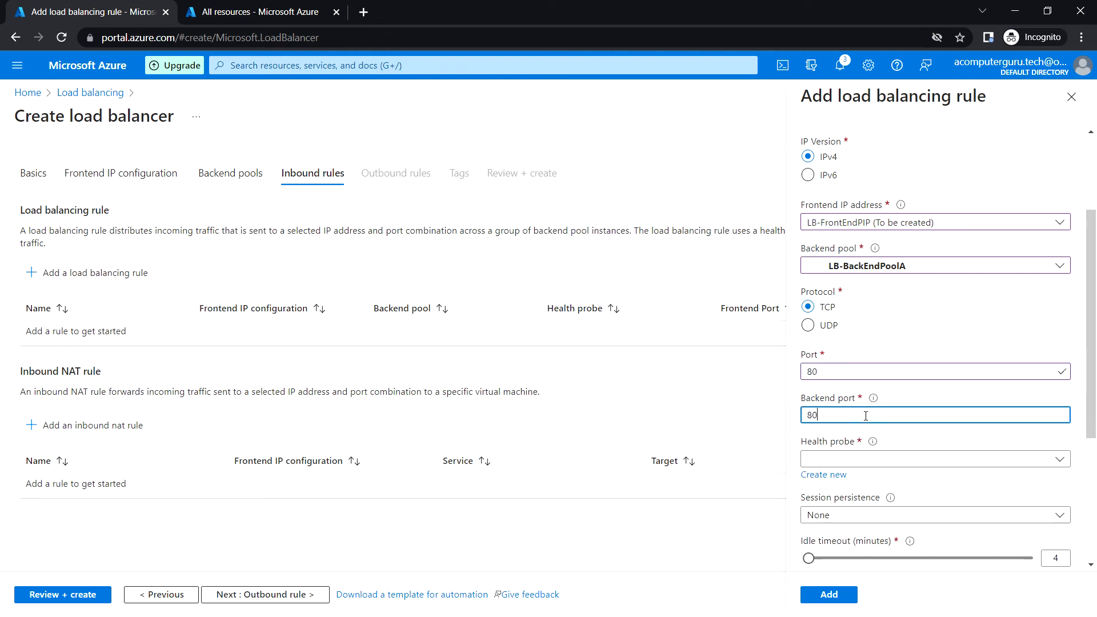
Start a new health probe named LB-HProbeA for the load balancing rule
scroll(912, 476, "down", 3)
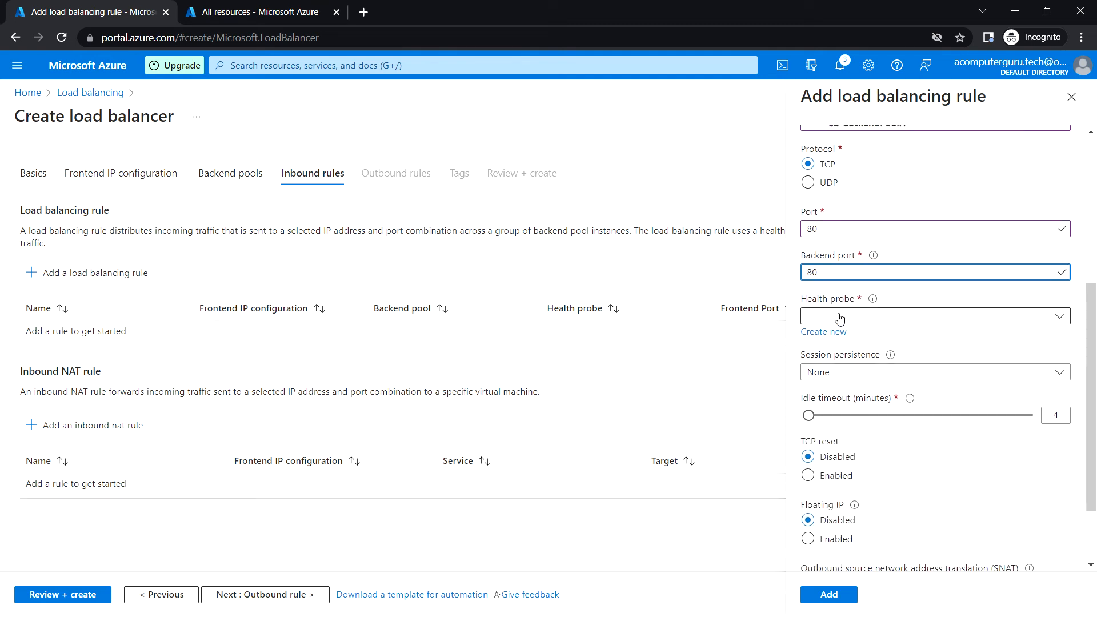
left_click(997, 317)
left_click(1009, 318)
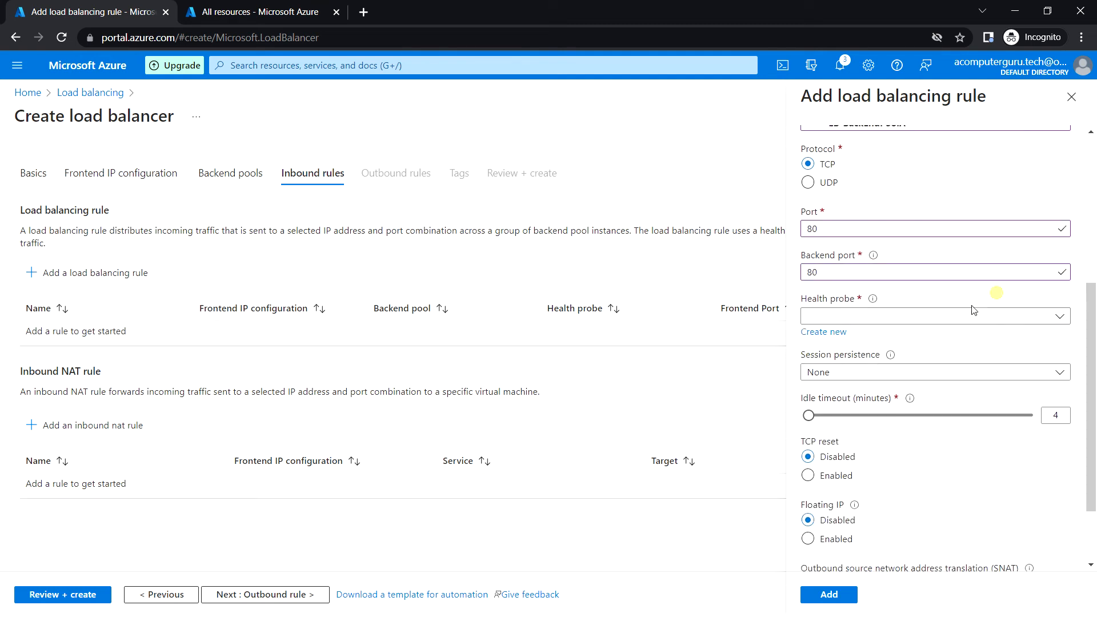
left_click(899, 318)
left_click(899, 317)
left_click(826, 332)
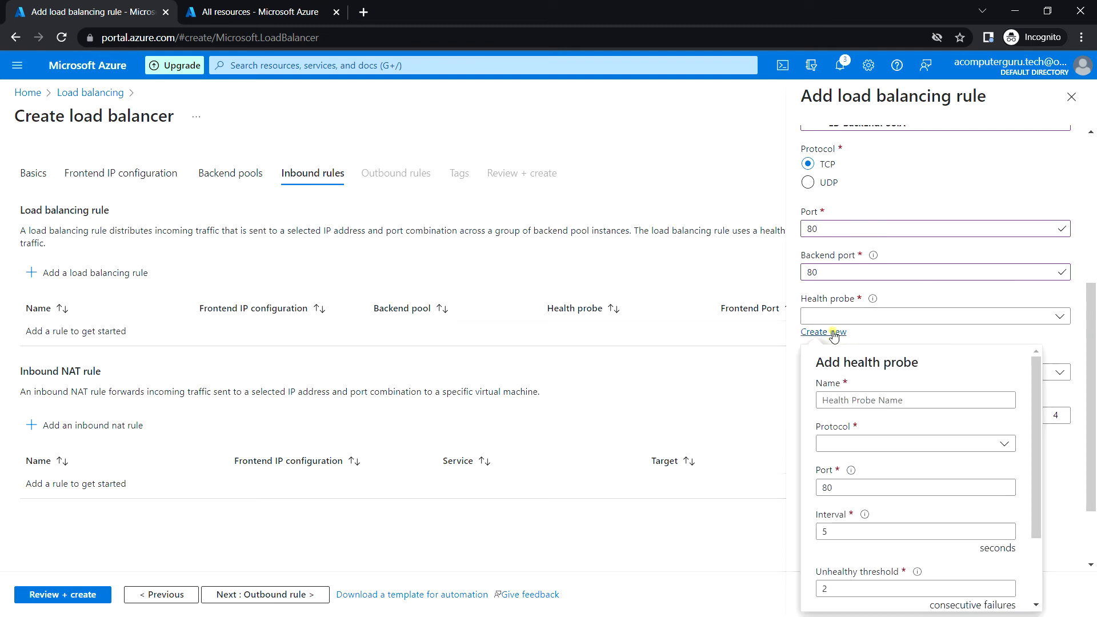
left_click(843, 401)
type("P")
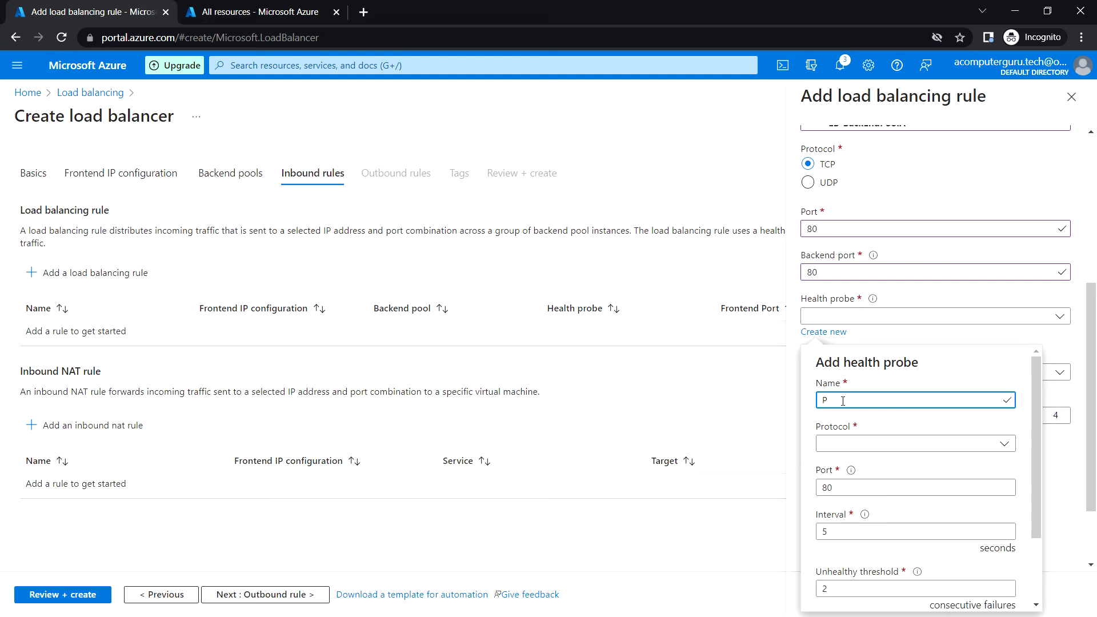
key("BackSpace")
type("LB-")
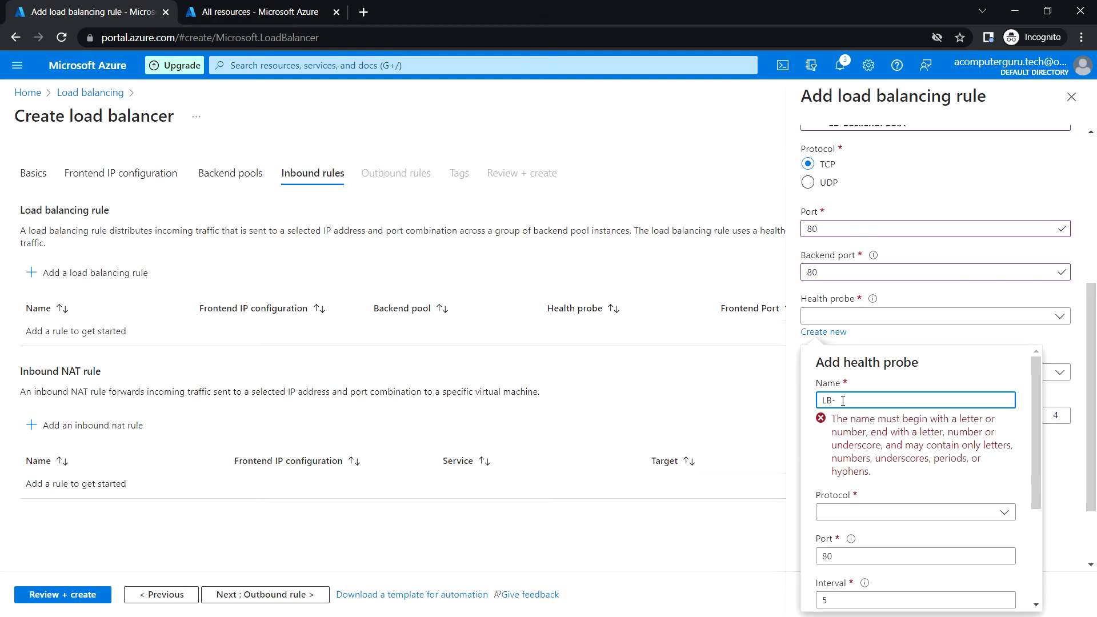
type("HPr")
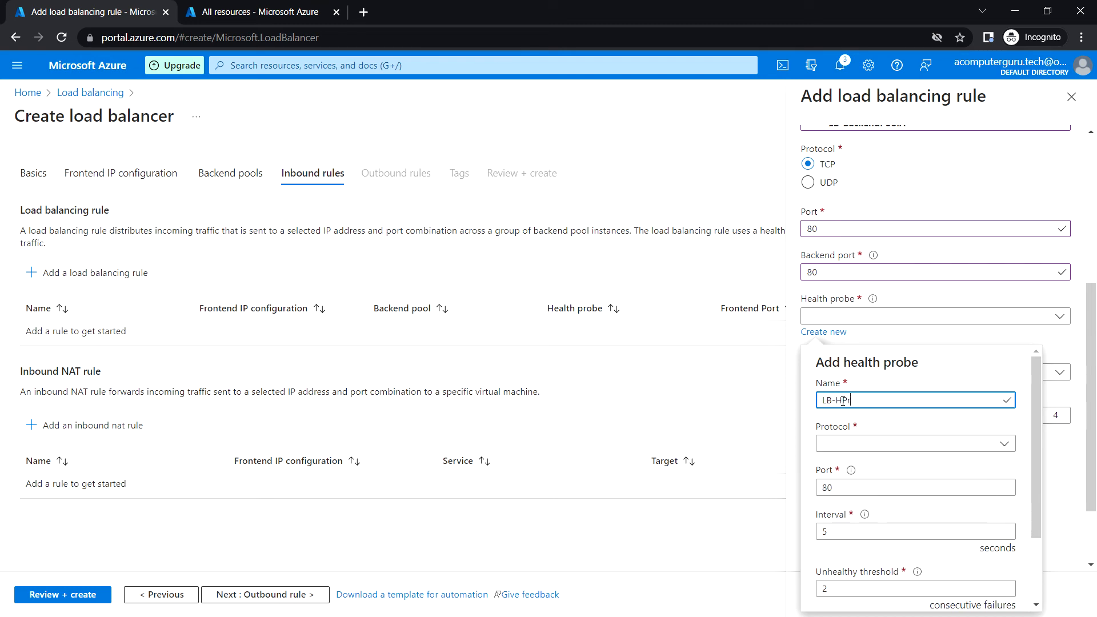
type("obeA")
Set the health probe's protocol to TCP, then save the probe and add the load balancing rule
left_click(846, 443)
left_click(840, 457)
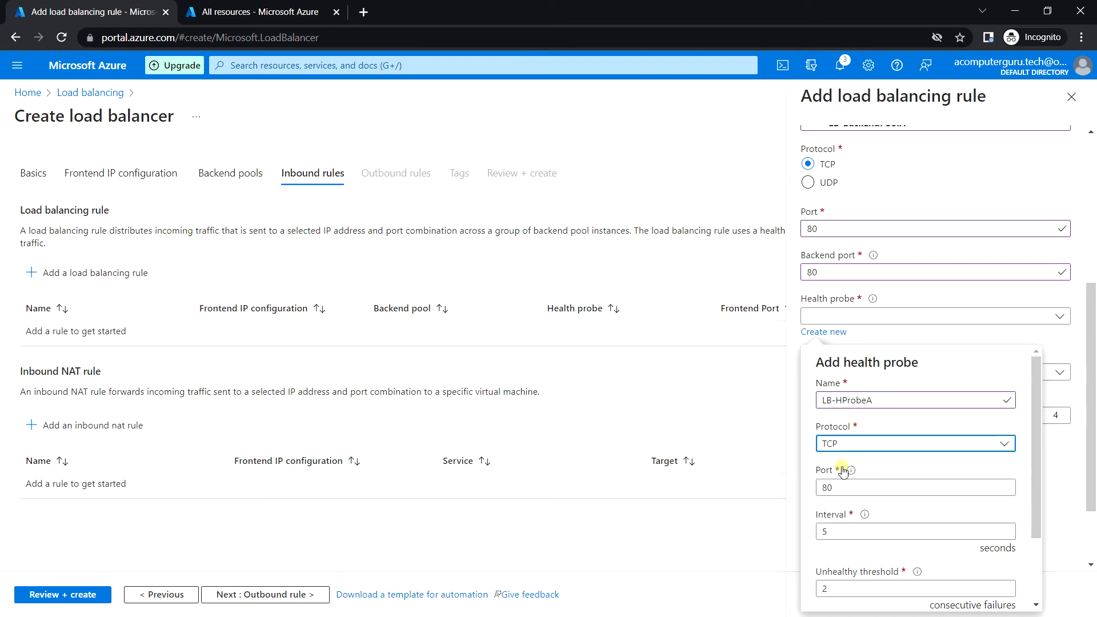
scroll(961, 478, "down", 2)
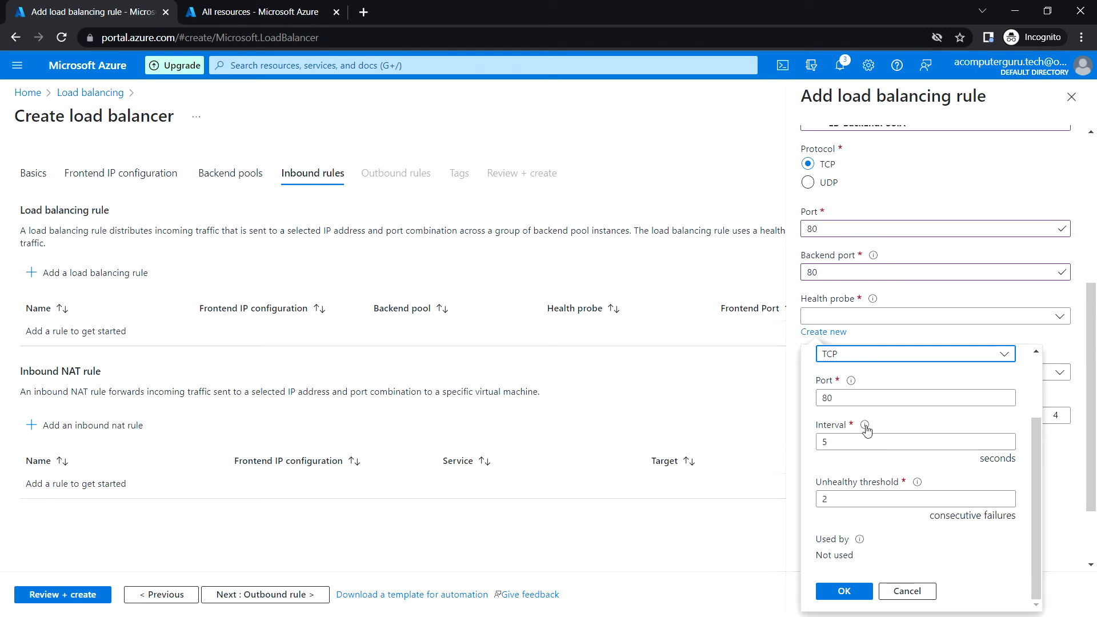
left_click(854, 592)
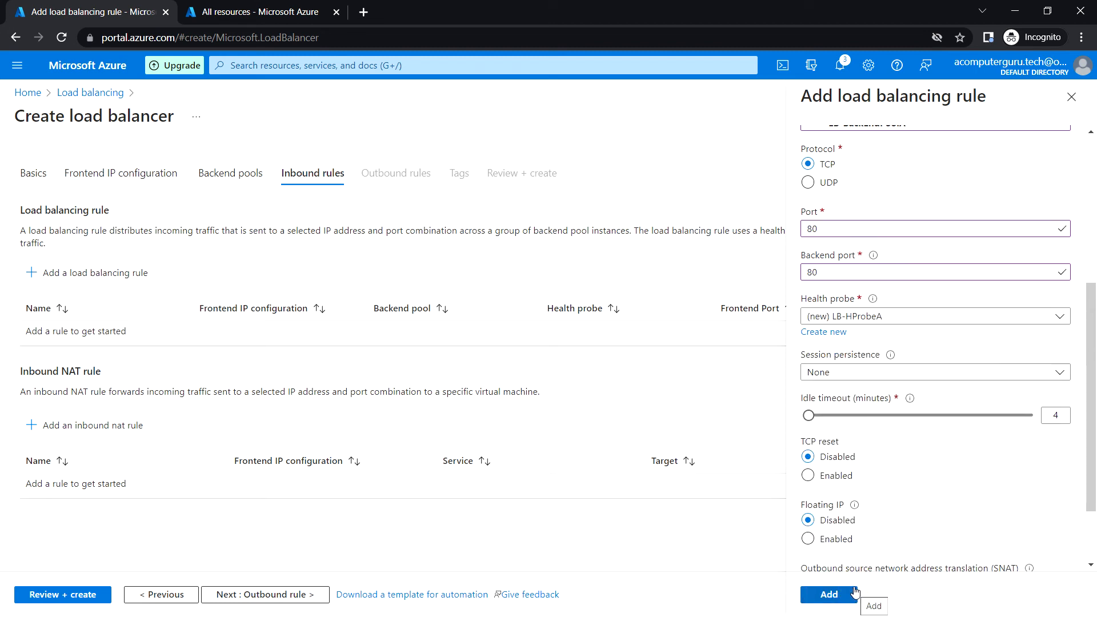
scroll(916, 462, "down", 2)
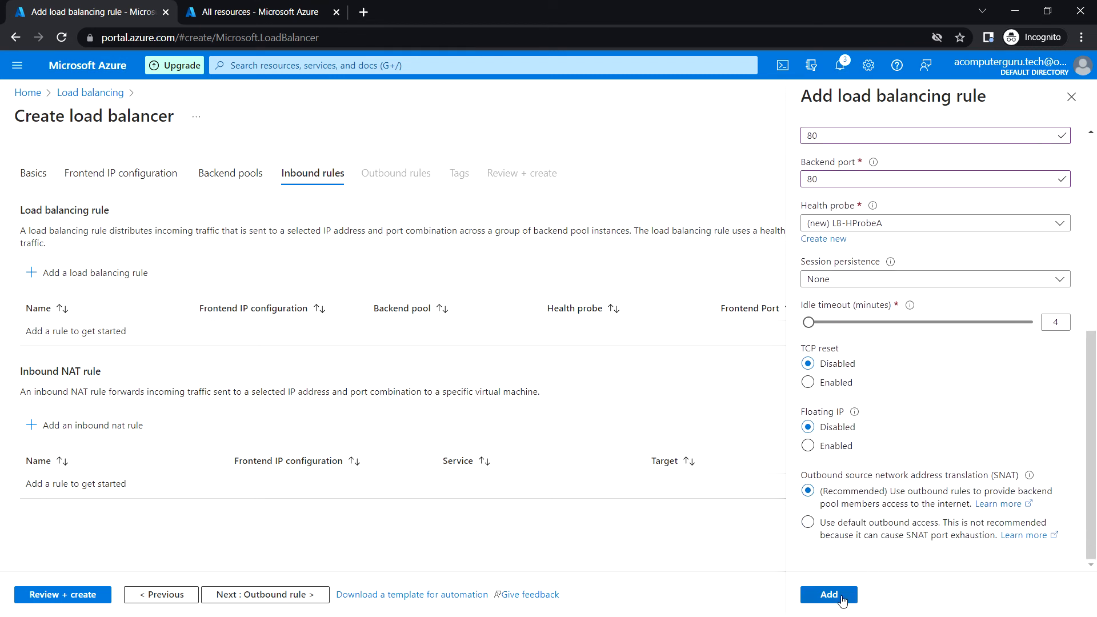
left_click(844, 594)
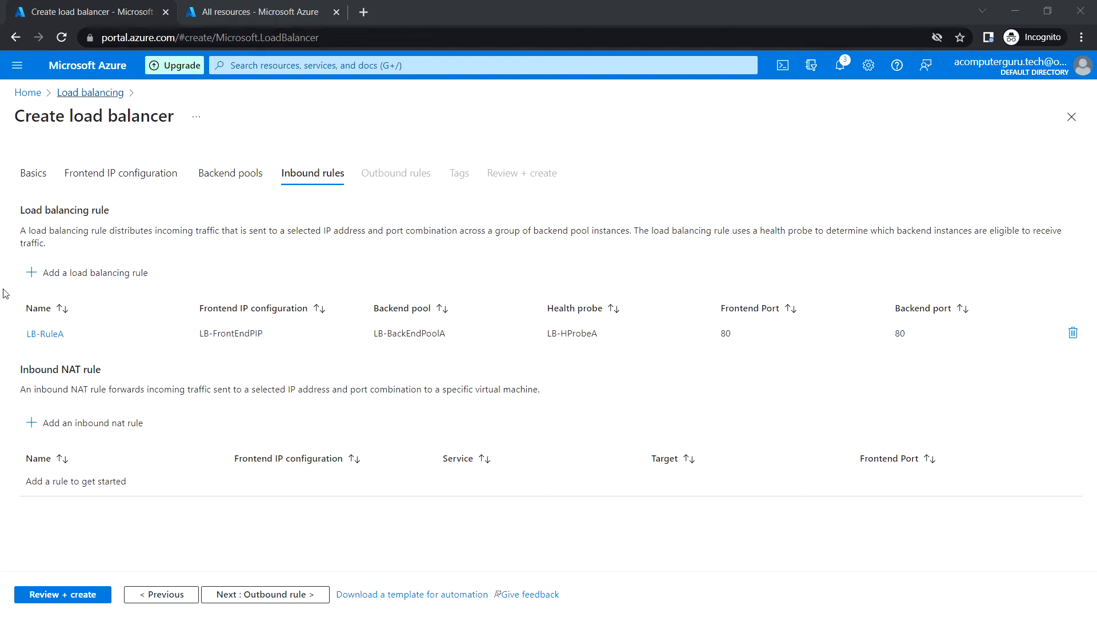
Leave the outbound rules empty, then review and create the load balancer
left_click(255, 597)
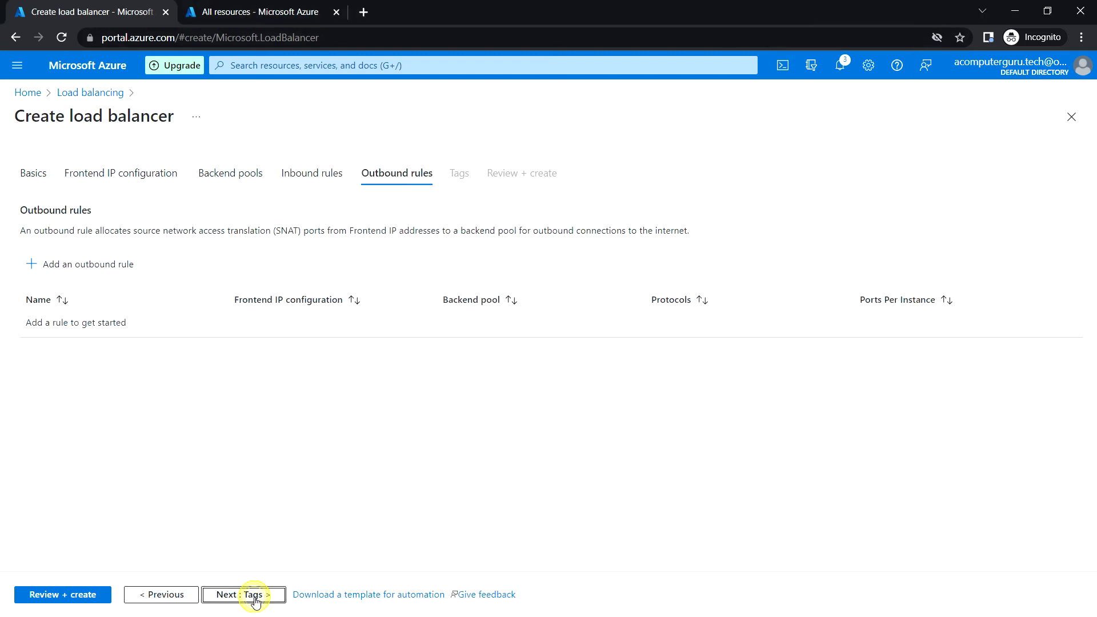
left_click(63, 597)
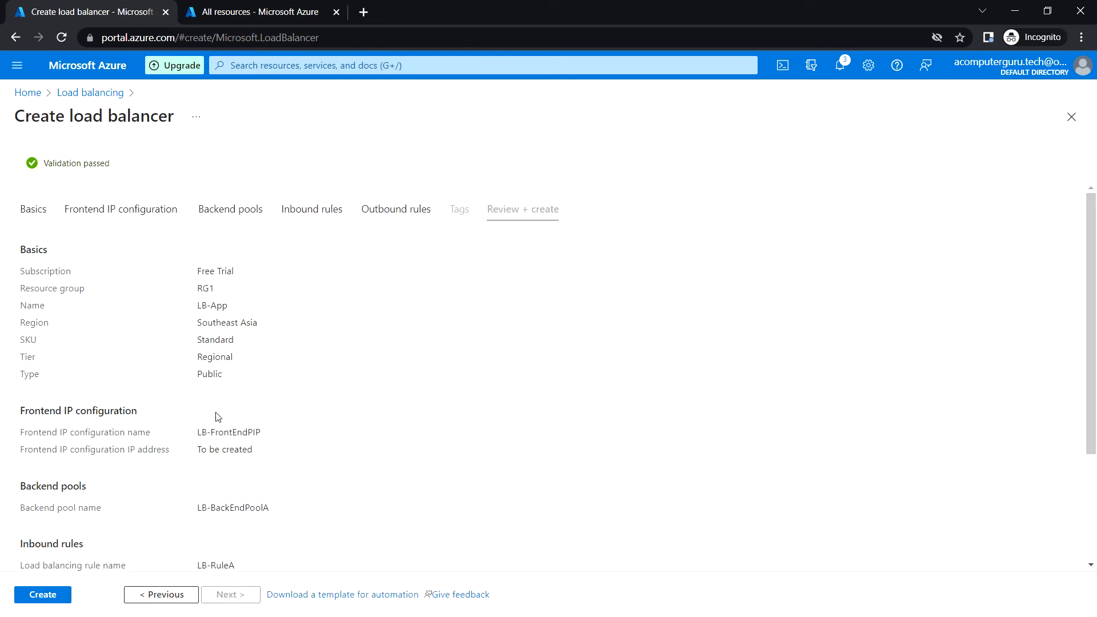
left_click(55, 598)
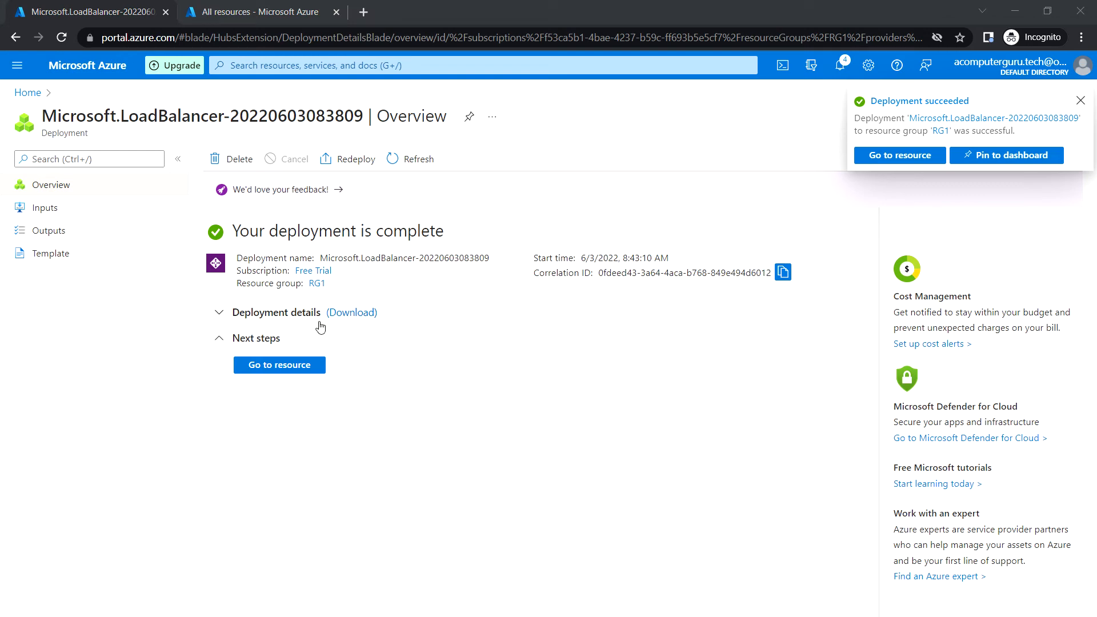
Open the deployed LB-App resource and examine its frontend IP configuration, backend pools, health probes and load balancing rules
left_click(309, 369)
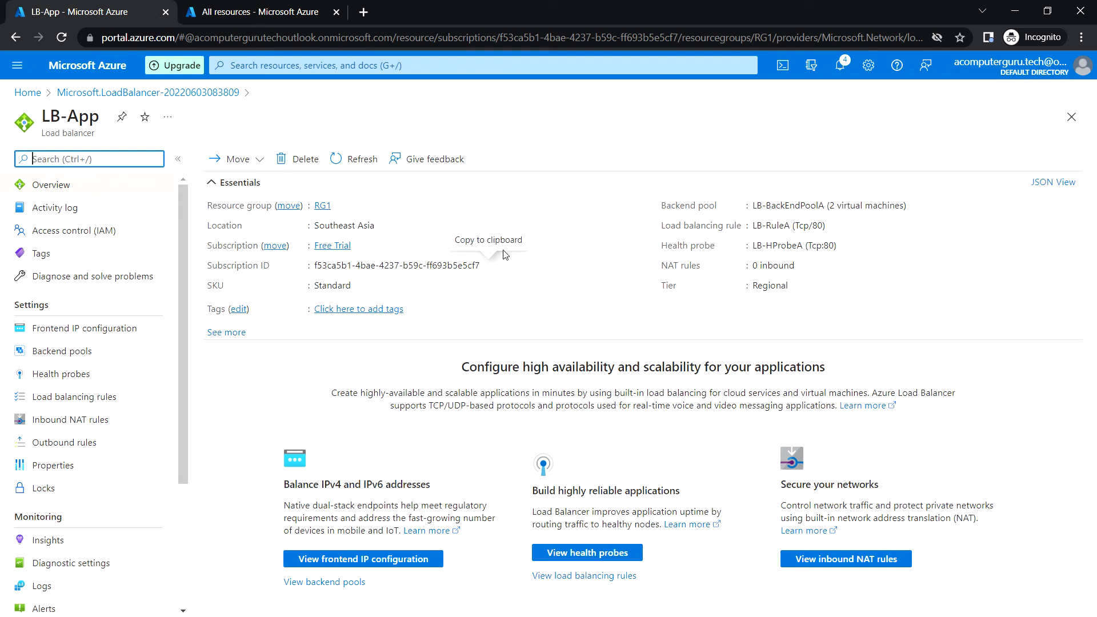
left_click(94, 336)
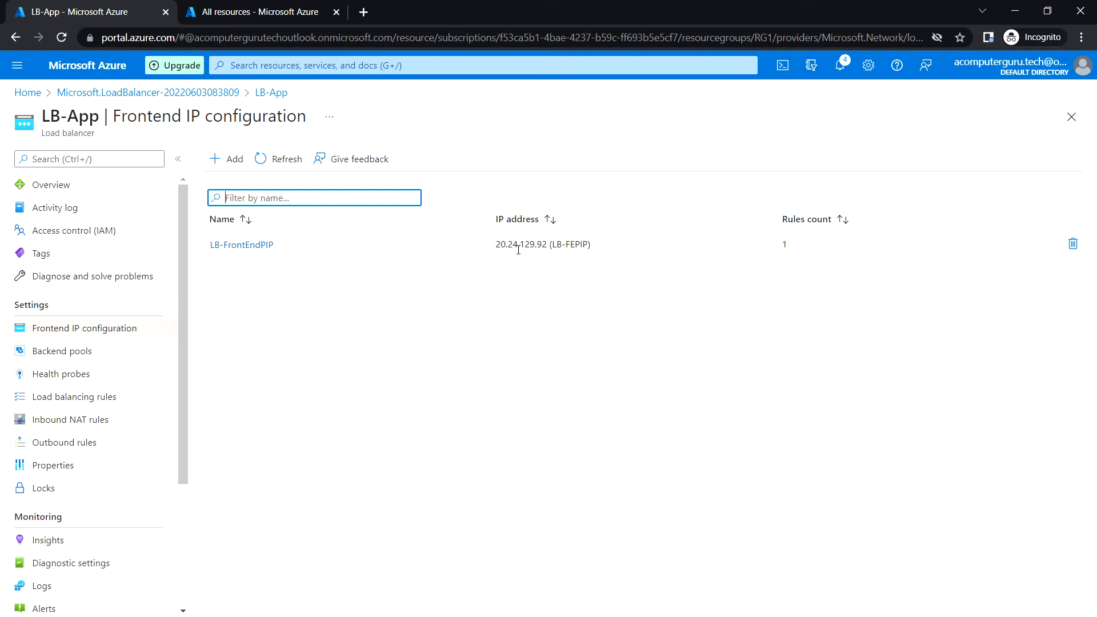
left_click(73, 359)
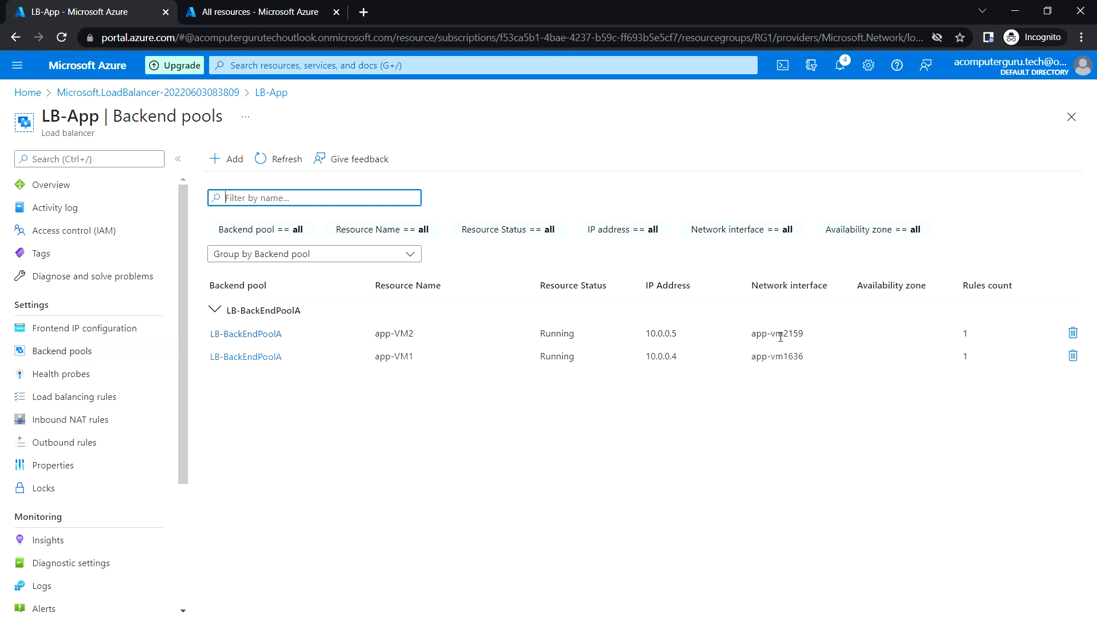
left_click(79, 383)
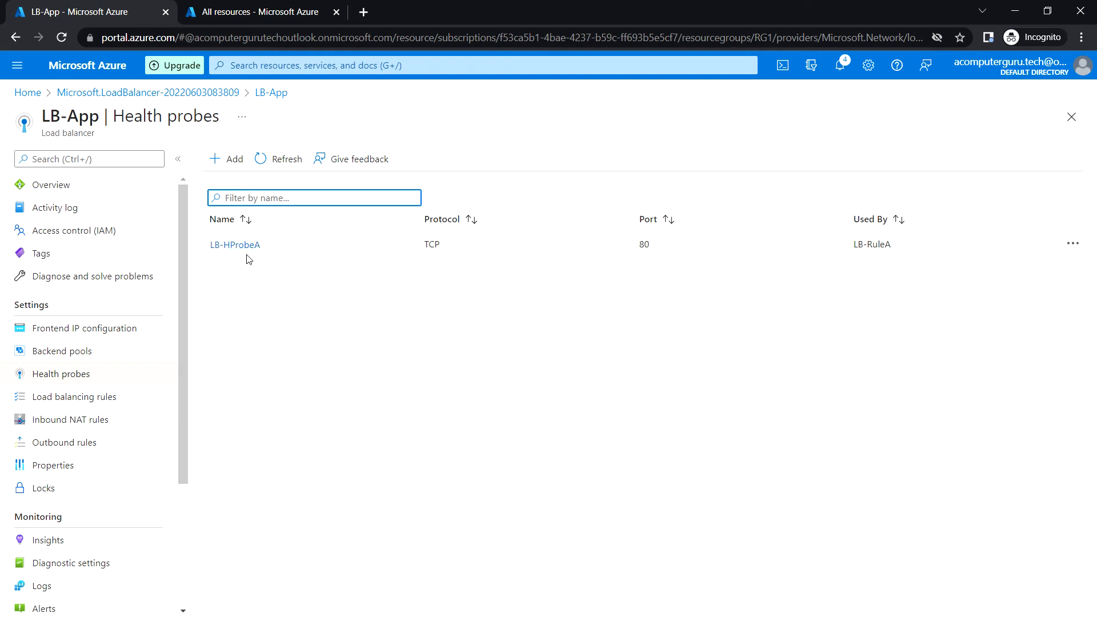
left_click(101, 402)
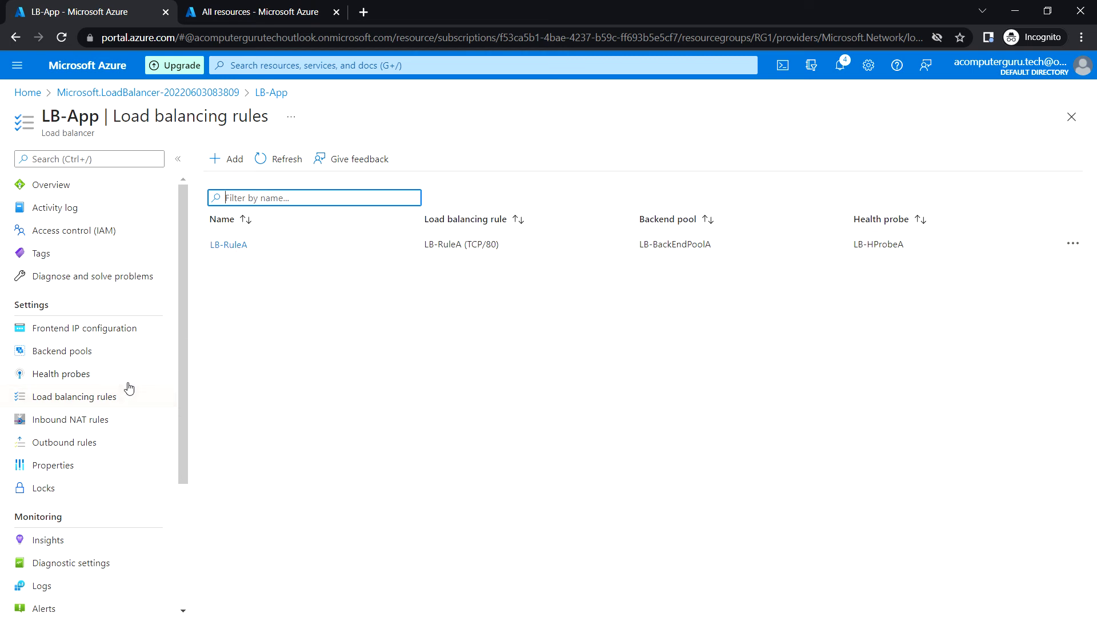
Copy the public IP address of LB-FrontEndPIP from the frontend IP configuration and open 20.24.129.92 in a new browser tab
left_click(105, 337)
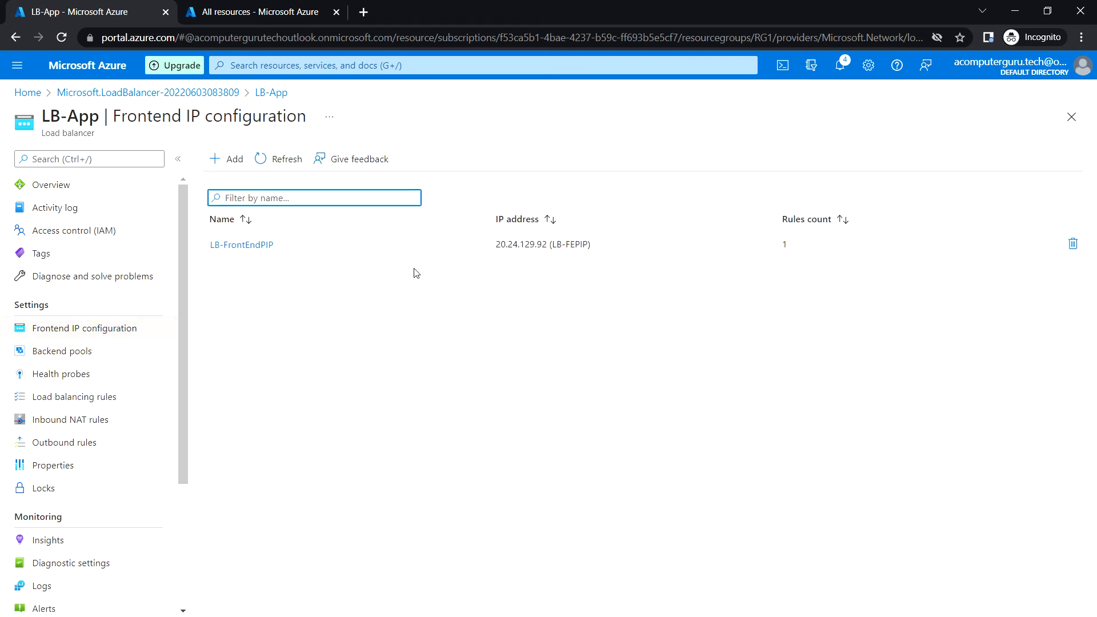
left_click_drag(496, 245, 543, 244)
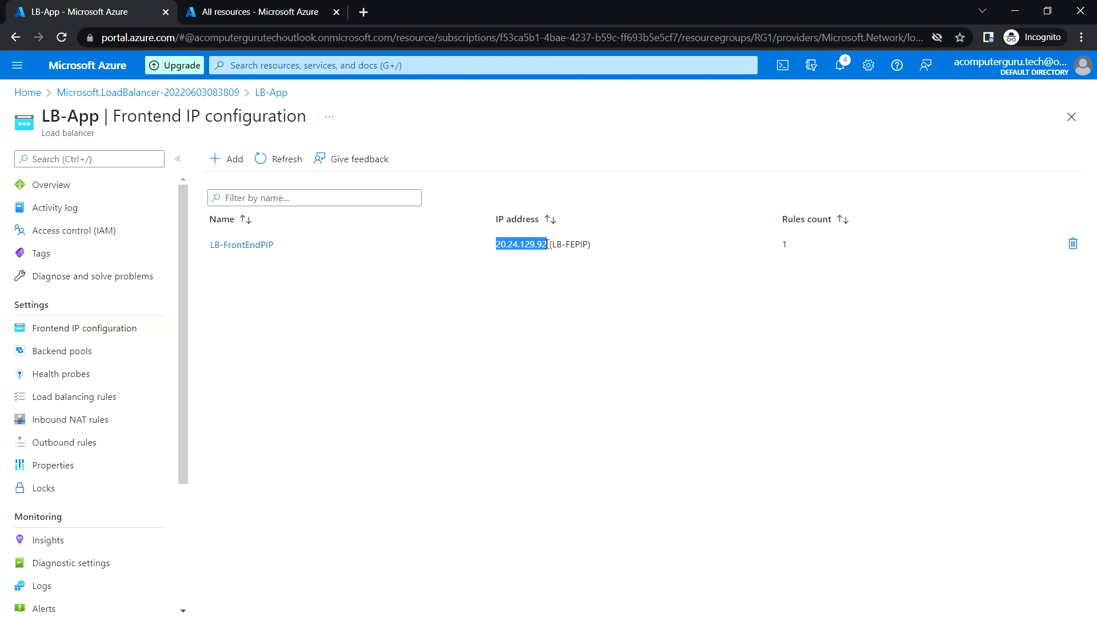
left_click(366, 13)
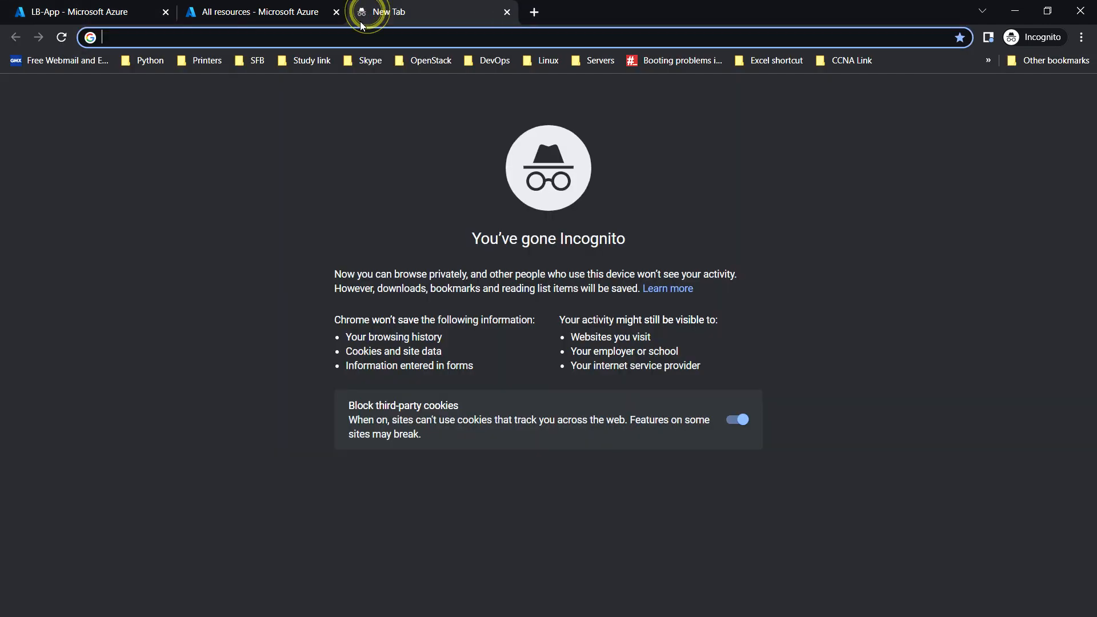
type("20.24.129.92")
key("Return")
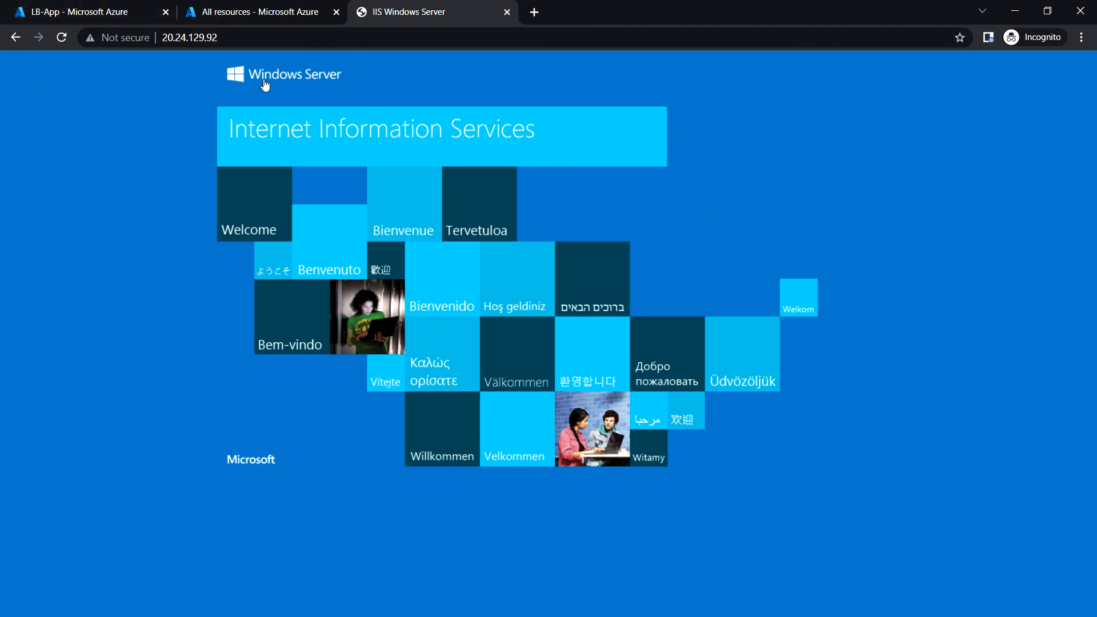
Open 20.24.129.92/default.html and check which backend virtual machine's name the page shows
left_click(269, 37)
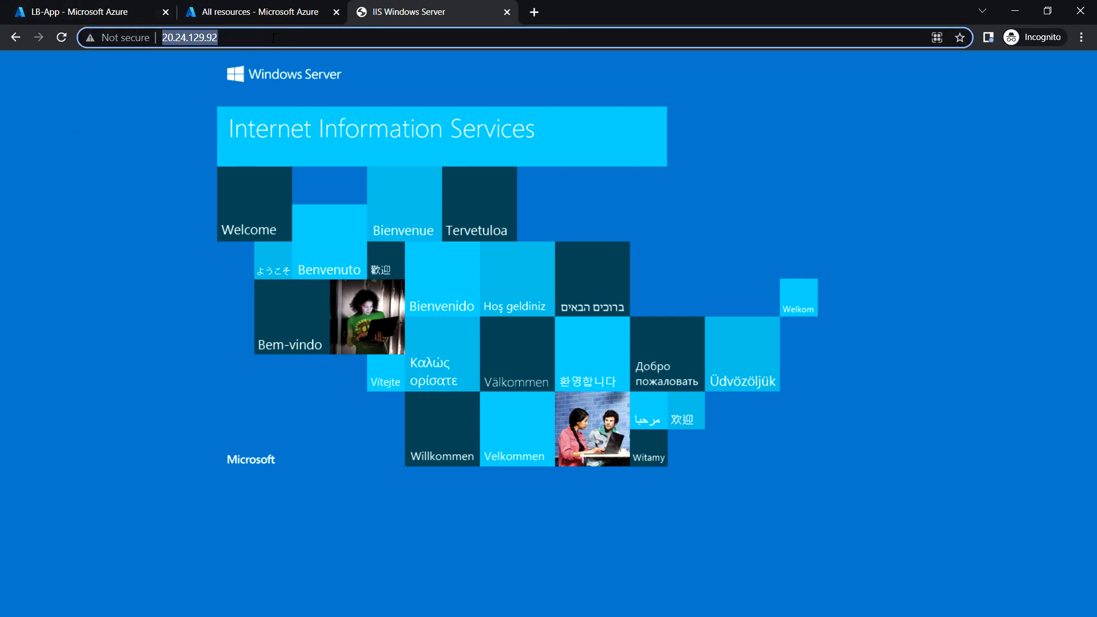
left_click(272, 37)
type("/")
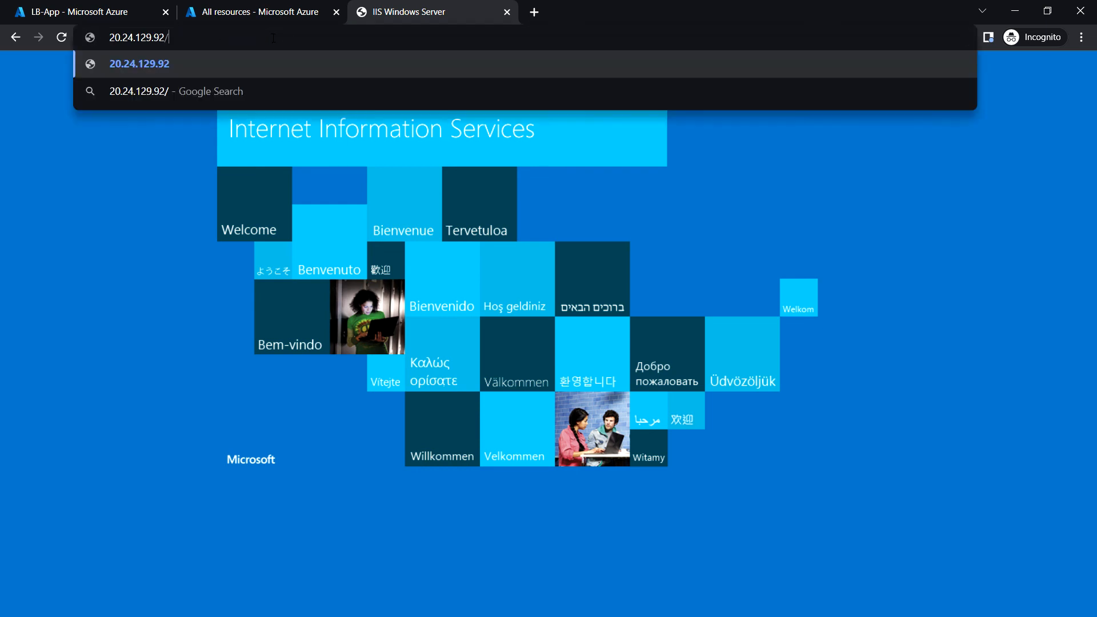
type("default")
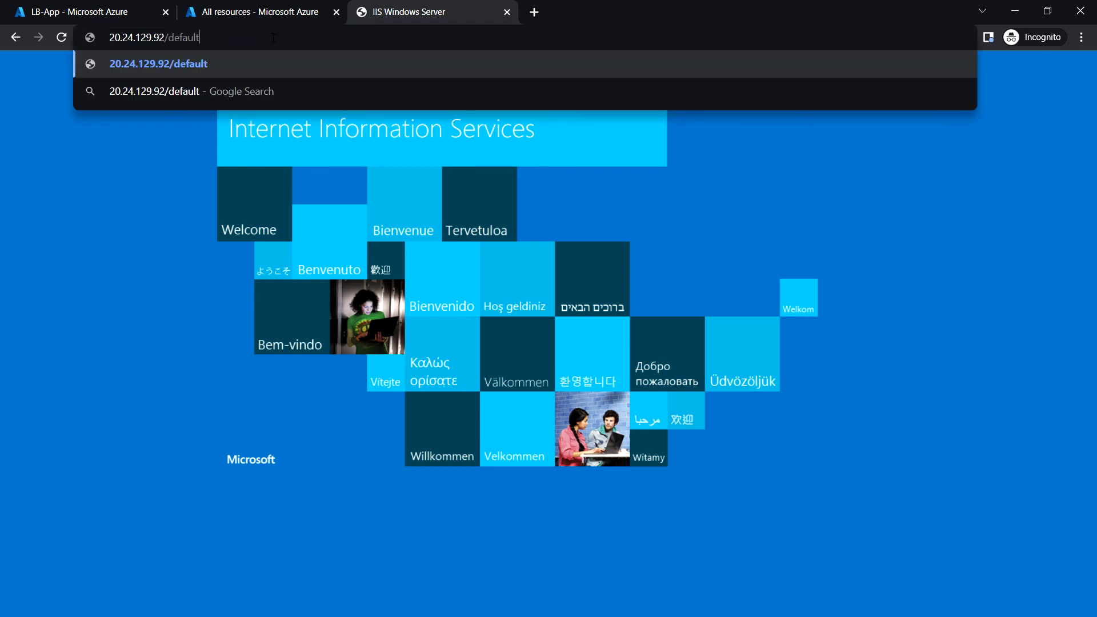
type(".html")
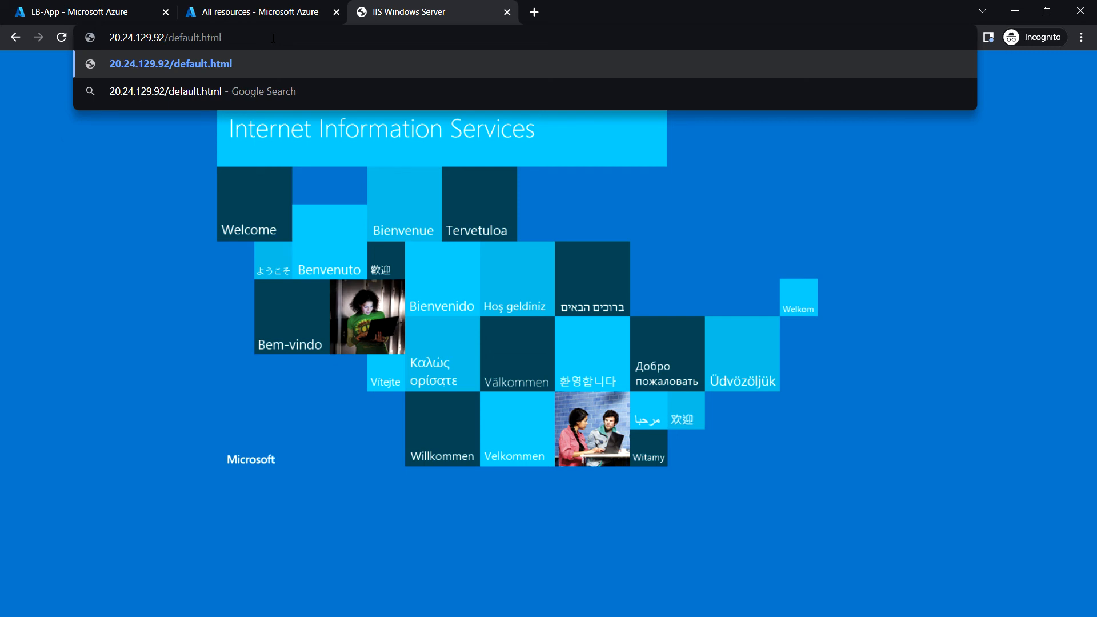
key("Return")
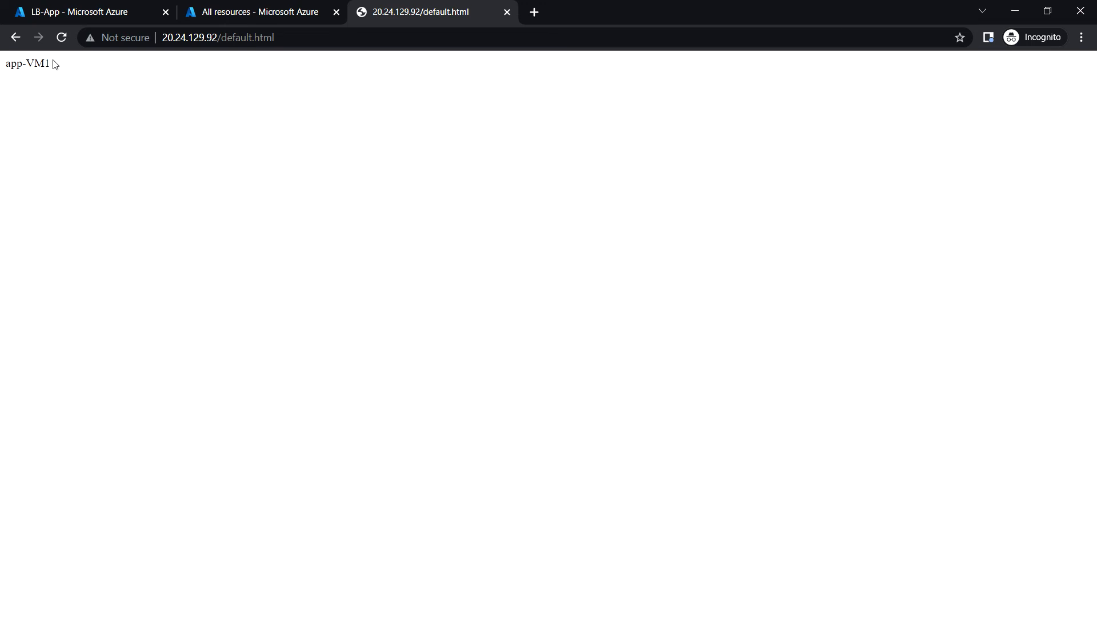
left_click_drag(52, 64, 8, 63)
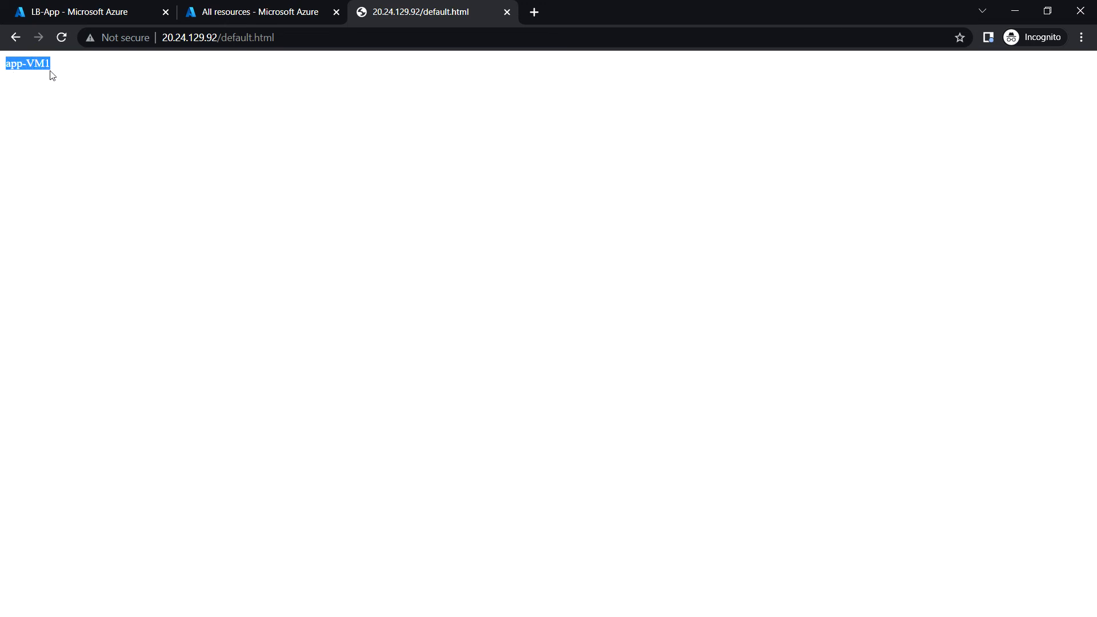